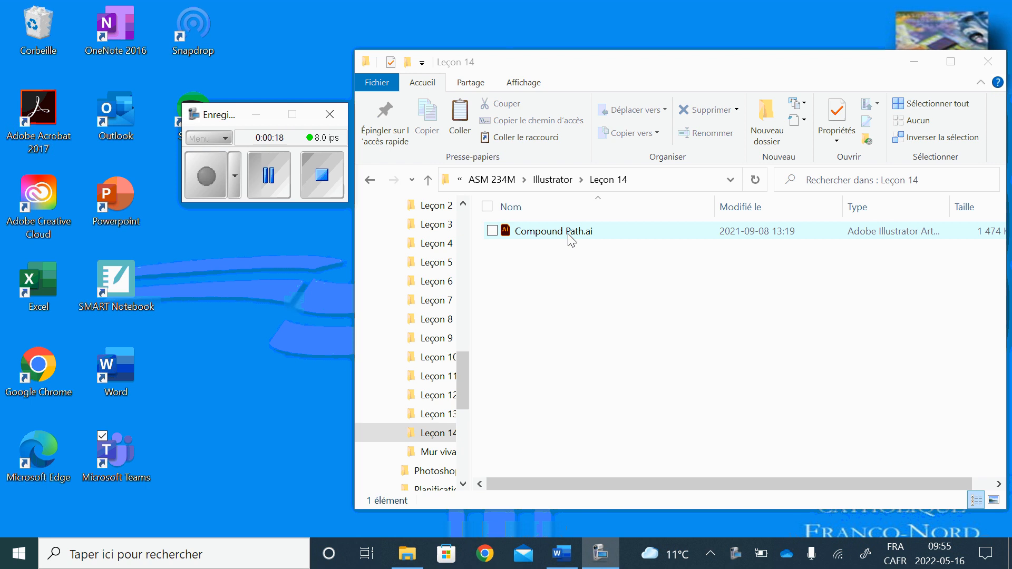
- Open Compound Path.ai from the Leçon 14 folder in Illustrator
{"action": "double_click", "coordinate": [603, 239]}
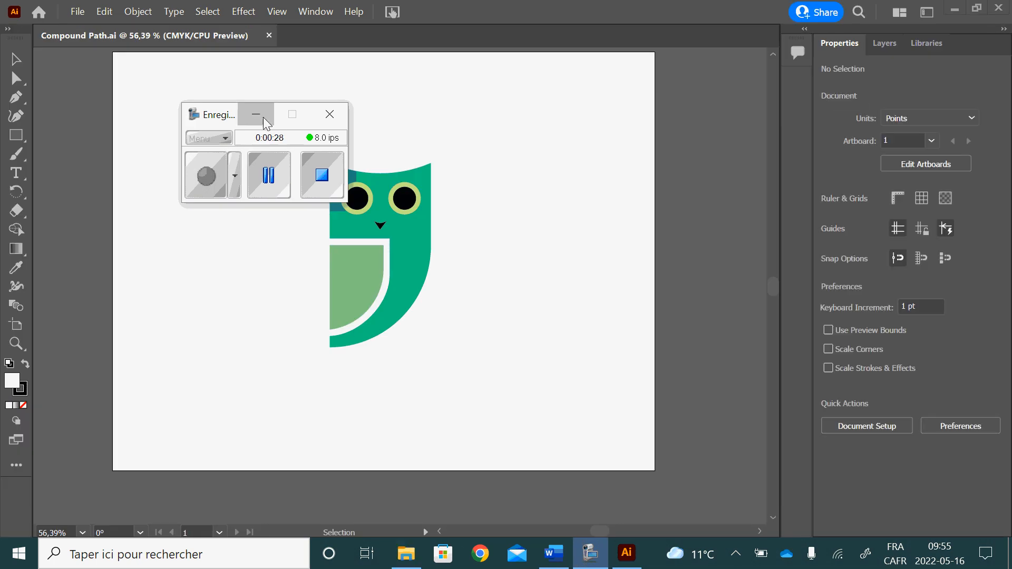
{"action": "left_click", "coordinate": [264, 117]}
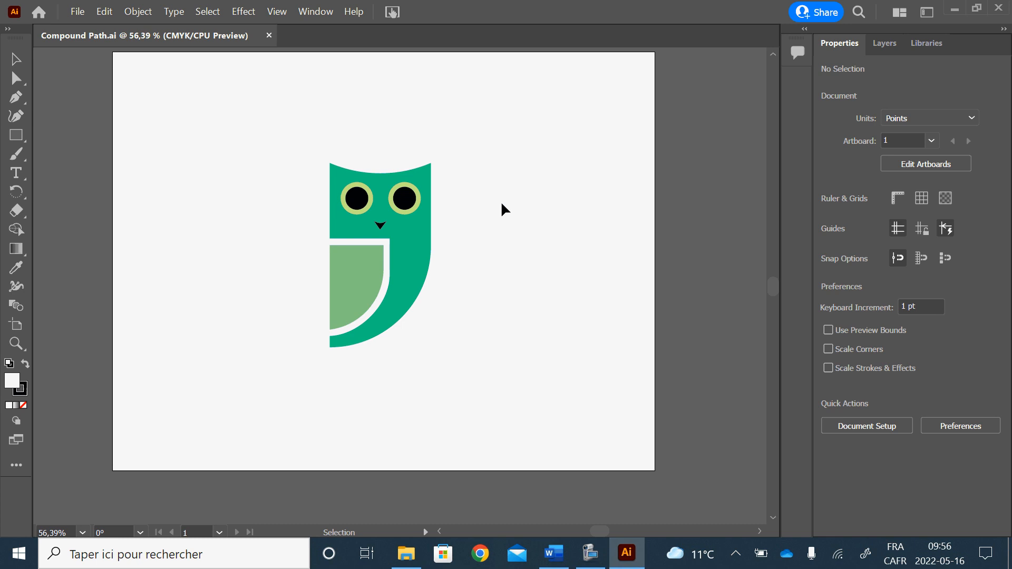
- Choose the parchment texture image for placing from the Leçon 14 folder under 2021, Semestre 2, ASM 234M, Illustrator on the USB drive
{"action": "left_click", "coordinate": [79, 11]}
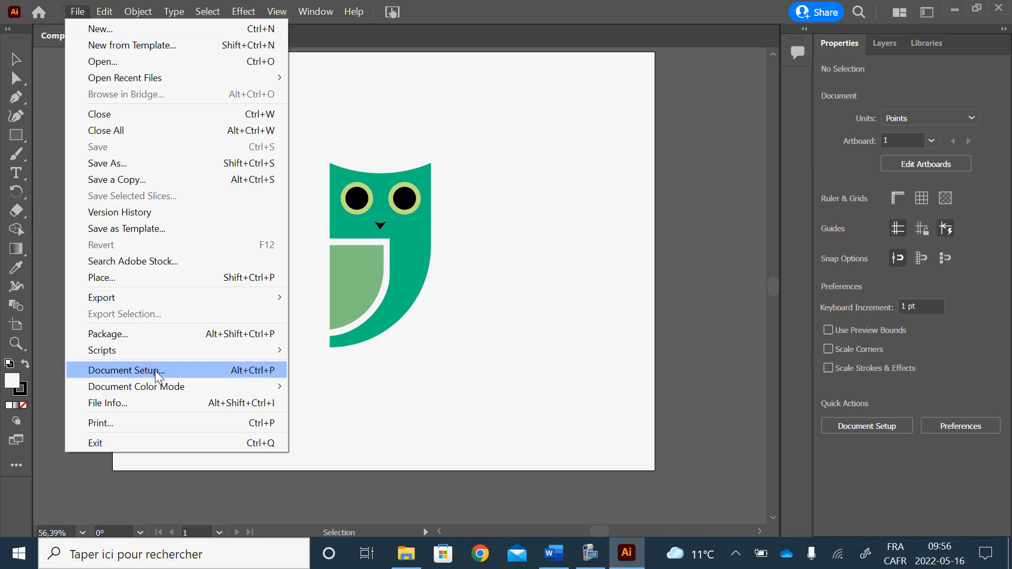
{"action": "left_click", "coordinate": [212, 278]}
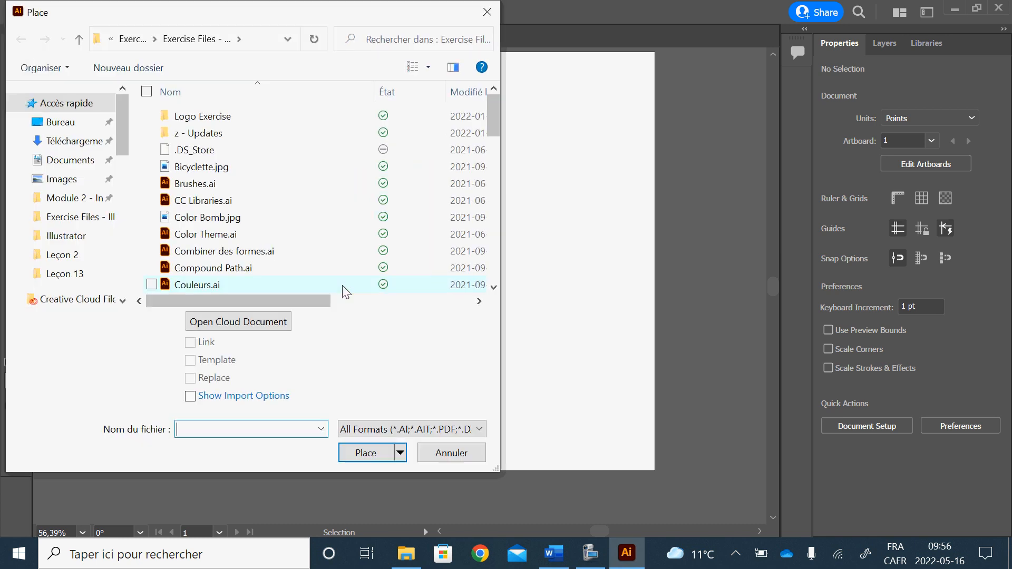
{"action": "scroll", "coordinate": [88, 219], "scroll_direction": "down", "scroll_amount": 10}
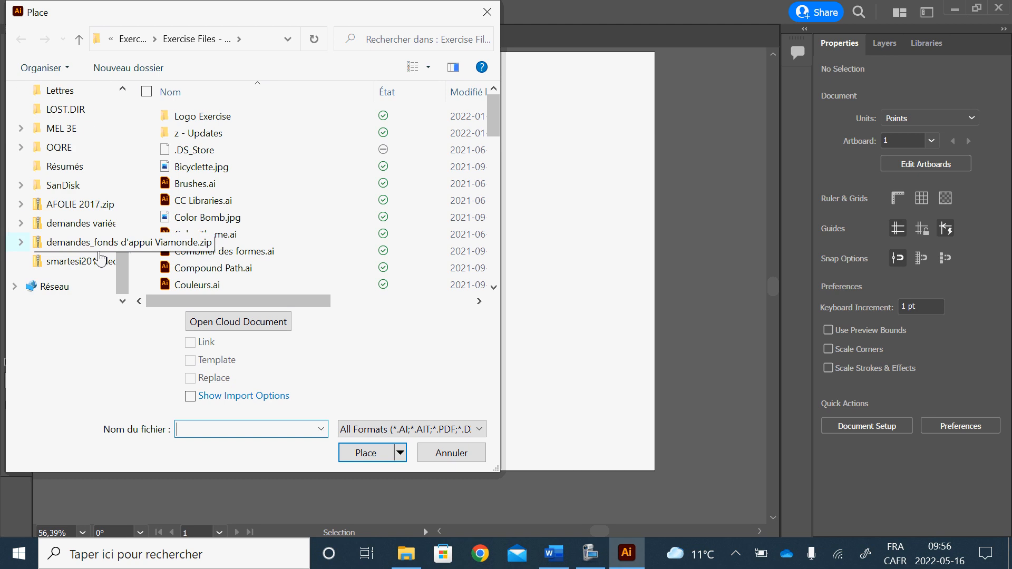
{"action": "scroll", "coordinate": [102, 253], "scroll_direction": "up", "scroll_amount": 4}
{"action": "left_click", "coordinate": [38, 162]}
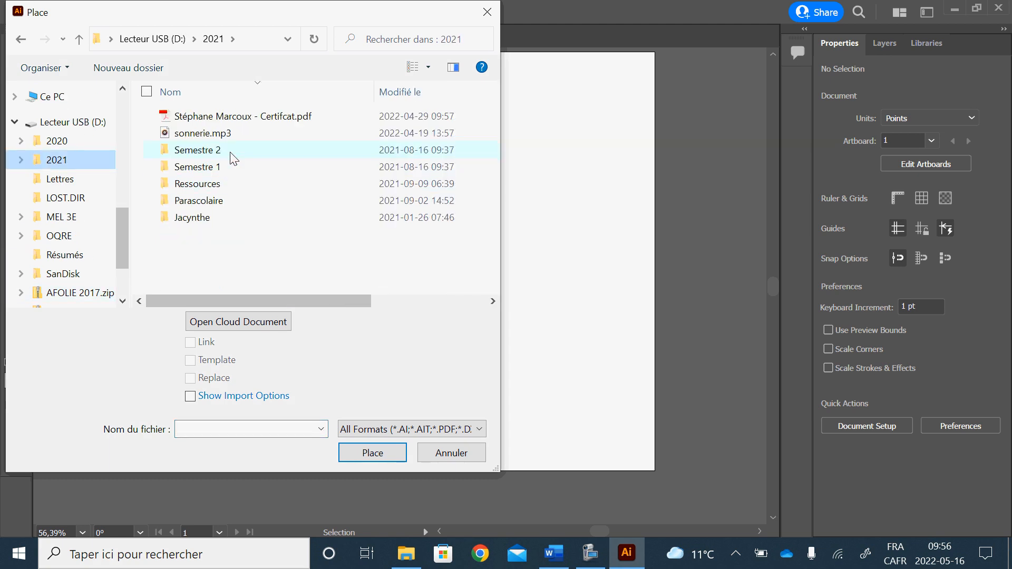
{"action": "double_click", "coordinate": [232, 157]}
{"action": "double_click", "coordinate": [219, 136]}
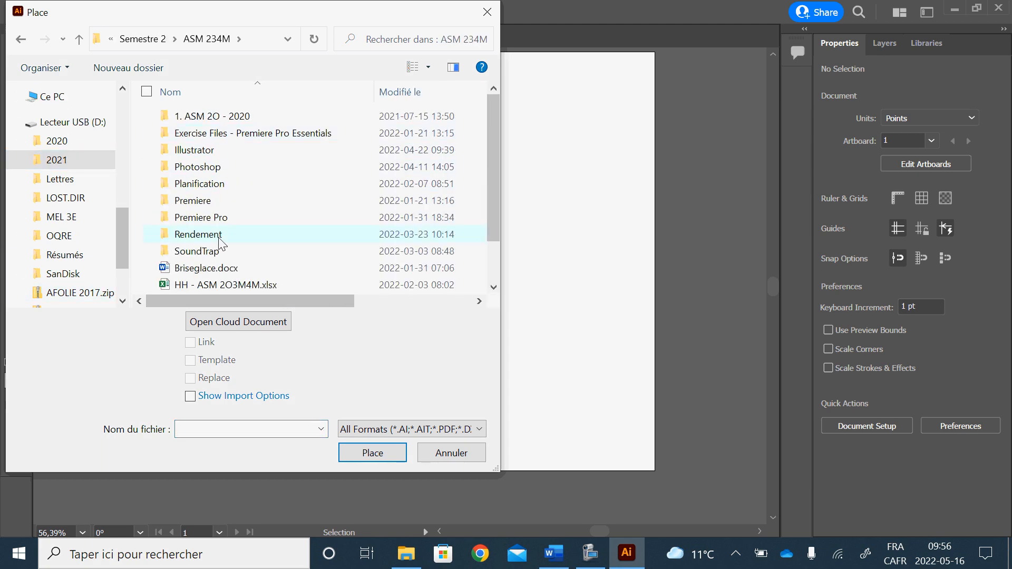
{"action": "double_click", "coordinate": [228, 151]}
{"action": "scroll", "coordinate": [221, 211], "scroll_direction": "down", "scroll_amount": 2}
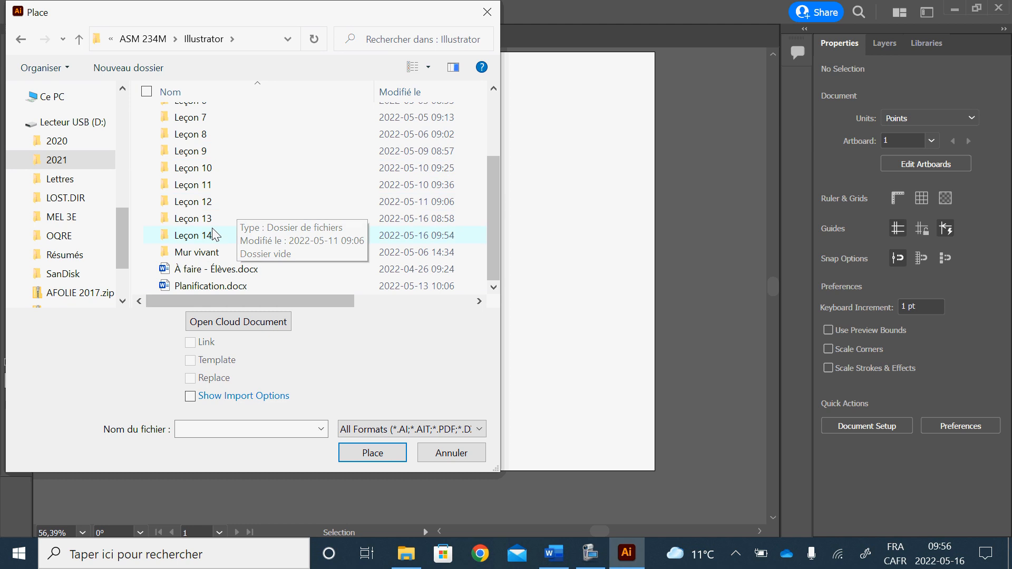
{"action": "double_click", "coordinate": [201, 233]}
{"action": "double_click", "coordinate": [208, 133]}
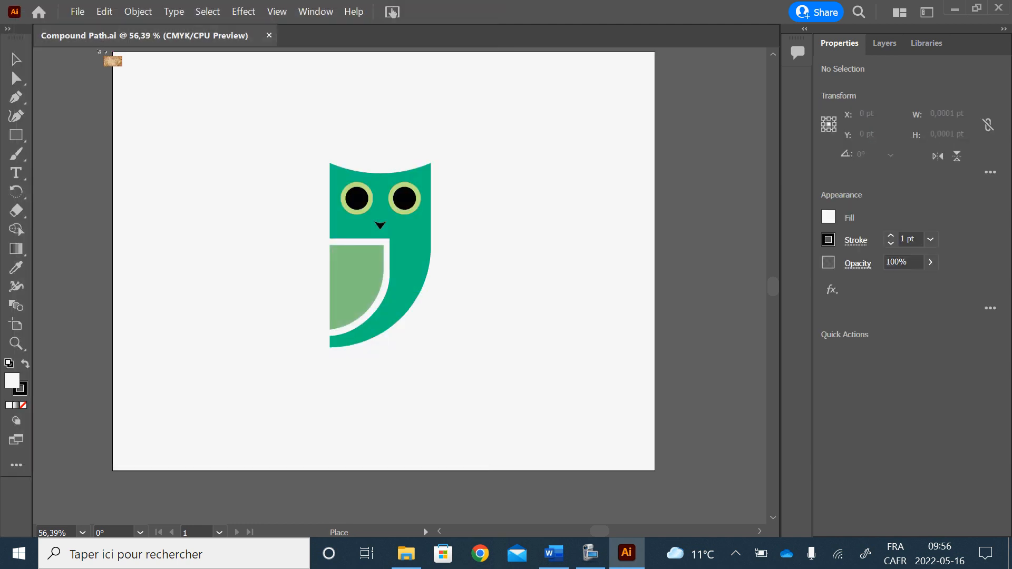
- Place the parchment image over the artboard at a size of about 857 by 498 pt
{"action": "left_click_drag", "start_coordinate": [97, 51], "coordinate": [684, 496]}
{"action": "scroll", "coordinate": [469, 298], "scroll_direction": "up", "scroll_amount": 1}
{"action": "left_click_drag", "start_coordinate": [685, 418], "coordinate": [704, 448]}
{"action": "scroll", "coordinate": [694, 488], "scroll_direction": "down", "scroll_amount": 5}
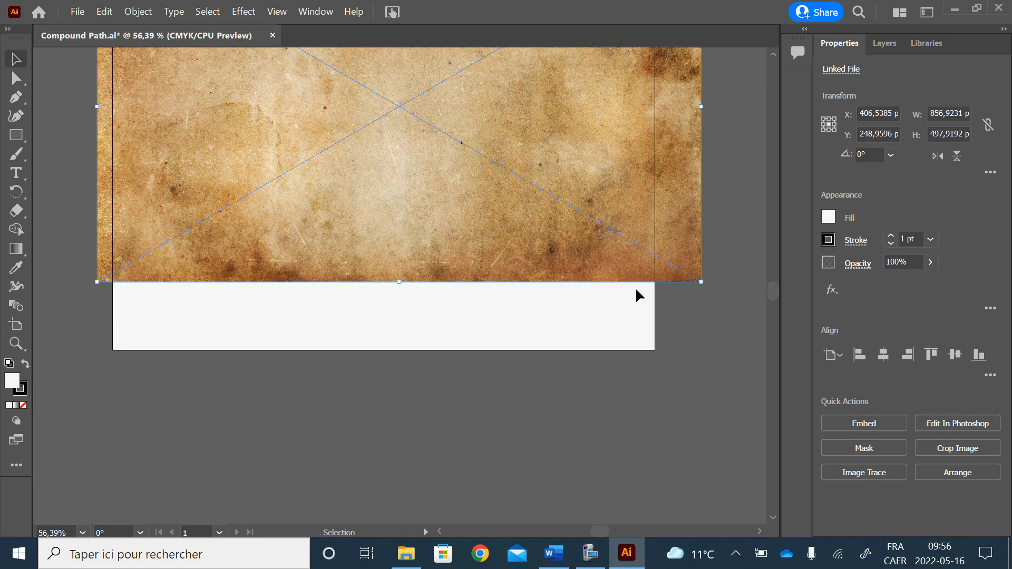
- Enlarge the parchment image to about 1127 by 655 pt and shift it so it covers the whole artboard
{"action": "left_click_drag", "start_coordinate": [702, 288], "coordinate": [696, 385]}
{"action": "left_click_drag", "start_coordinate": [584, 295], "coordinate": [471, 283]}
{"action": "key", "text": "super"}
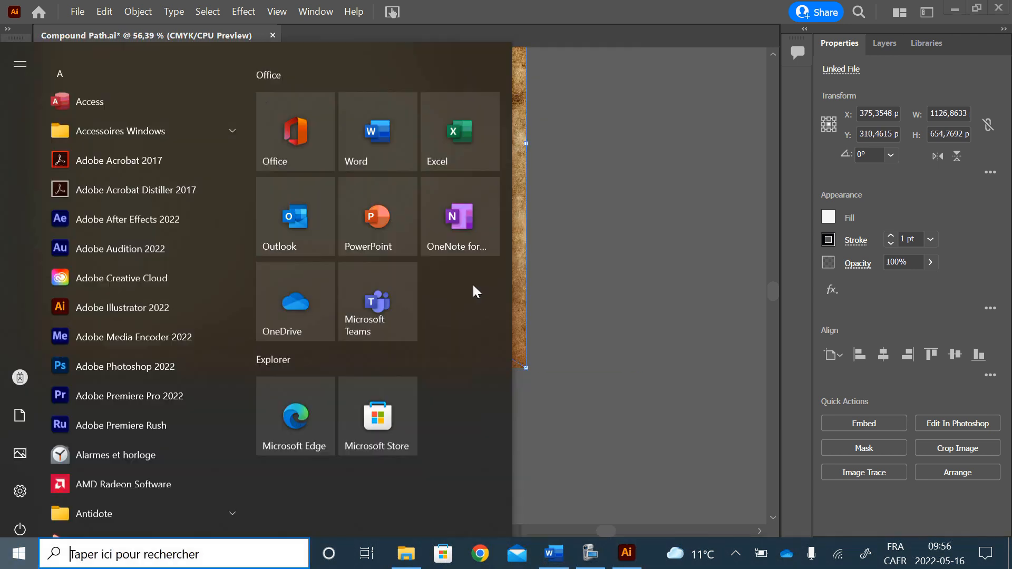
{"action": "left_click", "coordinate": [556, 250]}
{"action": "scroll", "coordinate": [534, 245], "scroll_direction": "down", "scroll_amount": 2}
{"action": "left_click", "coordinate": [513, 226]}
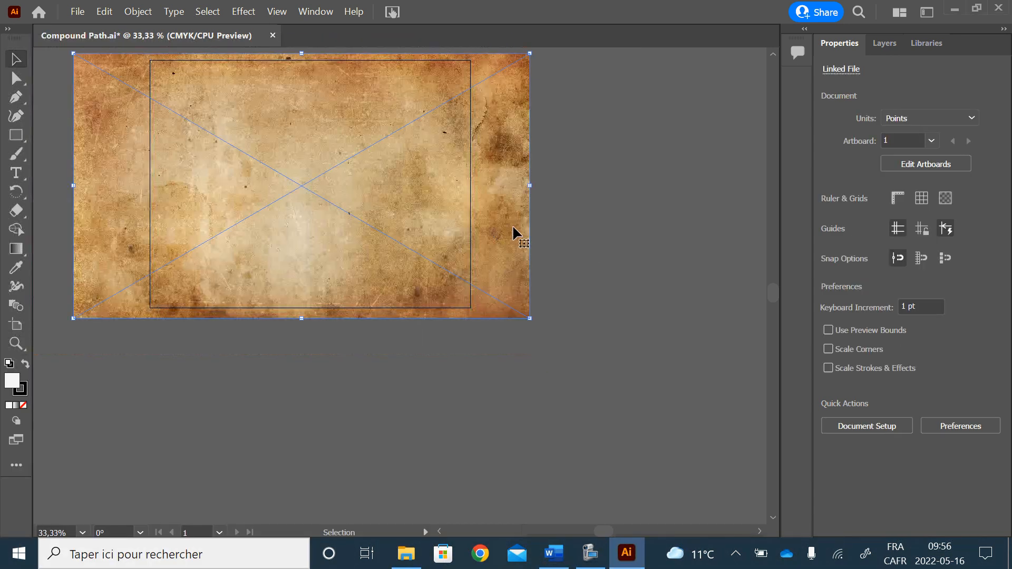
- Send the parchment image to the back behind the owl and deselect it
{"action": "left_click", "coordinate": [958, 497]}
{"action": "left_click", "coordinate": [864, 463]}
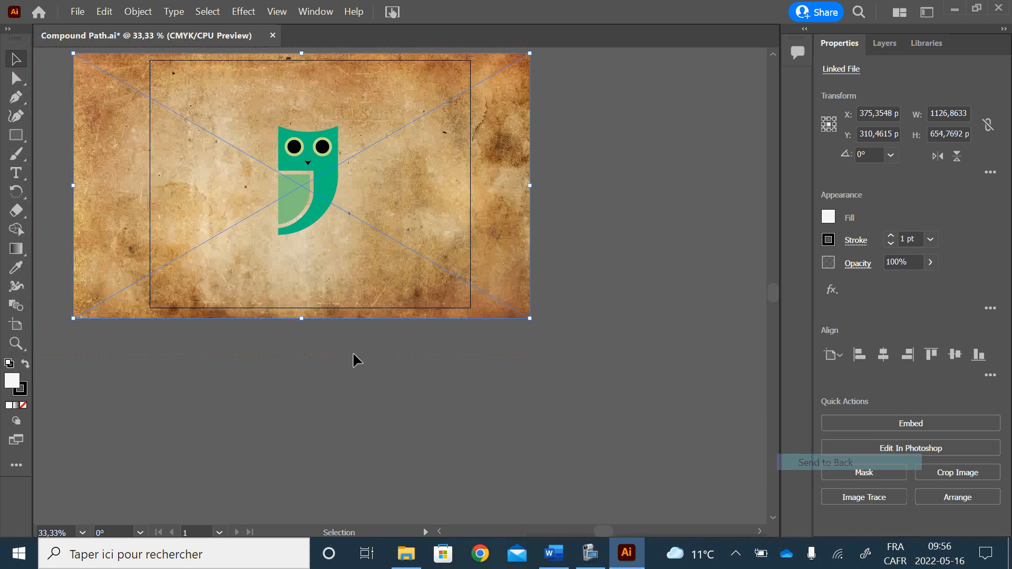
{"action": "left_click", "coordinate": [659, 232]}
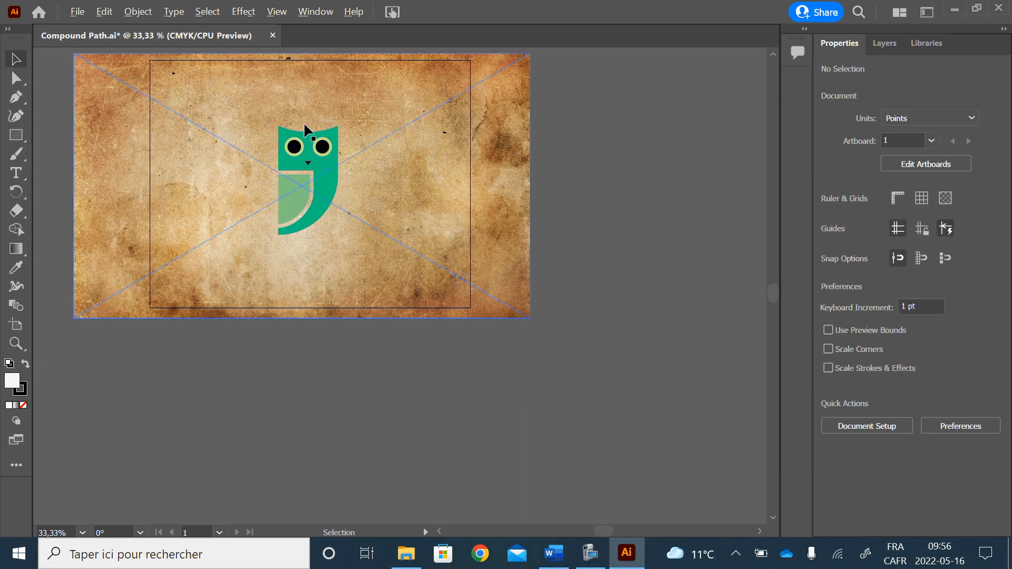
- Move both black pupils together off the owl to the empty background on its left, at about X 179 pt
{"action": "scroll", "coordinate": [306, 132], "scroll_direction": "up", "scroll_amount": 2}
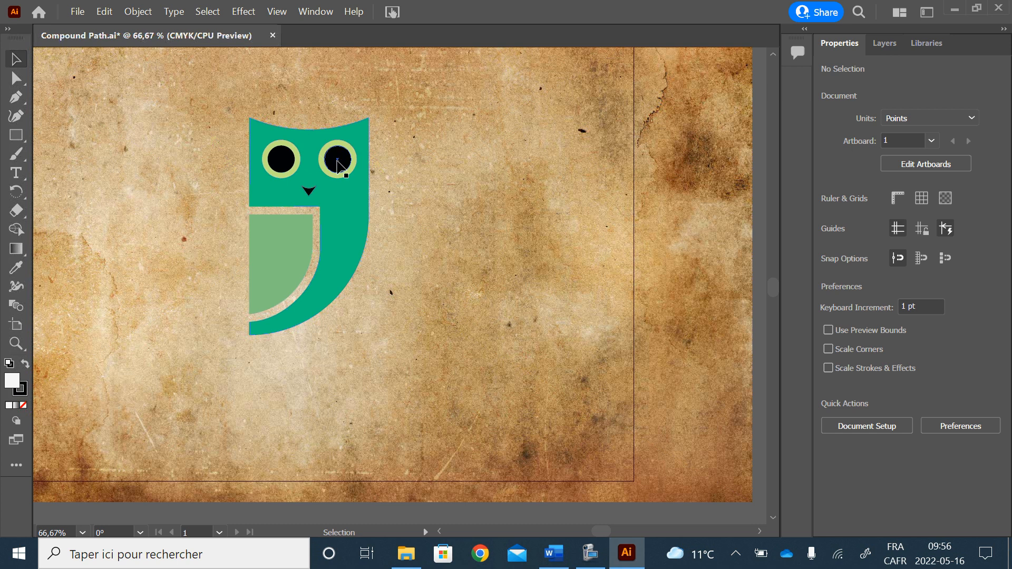
{"action": "left_click", "coordinate": [338, 162]}
{"action": "left_click", "coordinate": [288, 167], "text": "shift"}
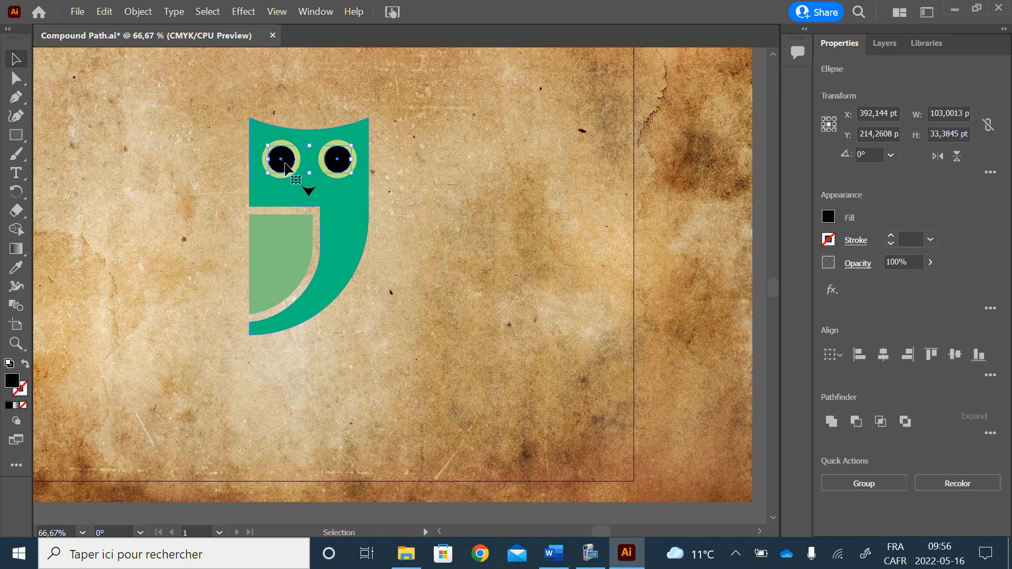
{"action": "left_click_drag", "start_coordinate": [288, 168], "coordinate": [115, 167]}
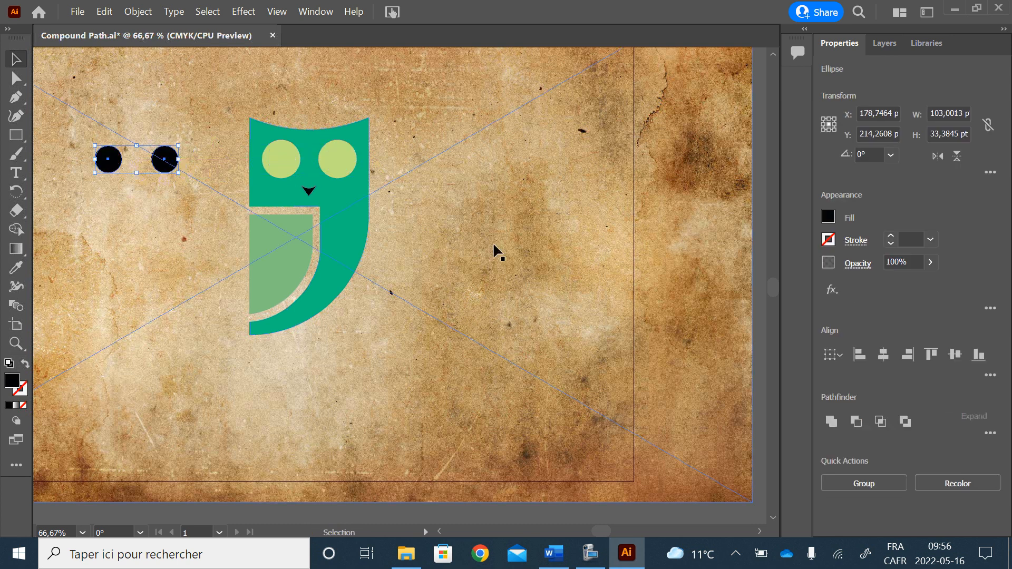
{"action": "left_click", "coordinate": [536, 268]}
{"action": "scroll", "coordinate": [409, 359], "scroll_direction": "down", "scroll_amount": 1}
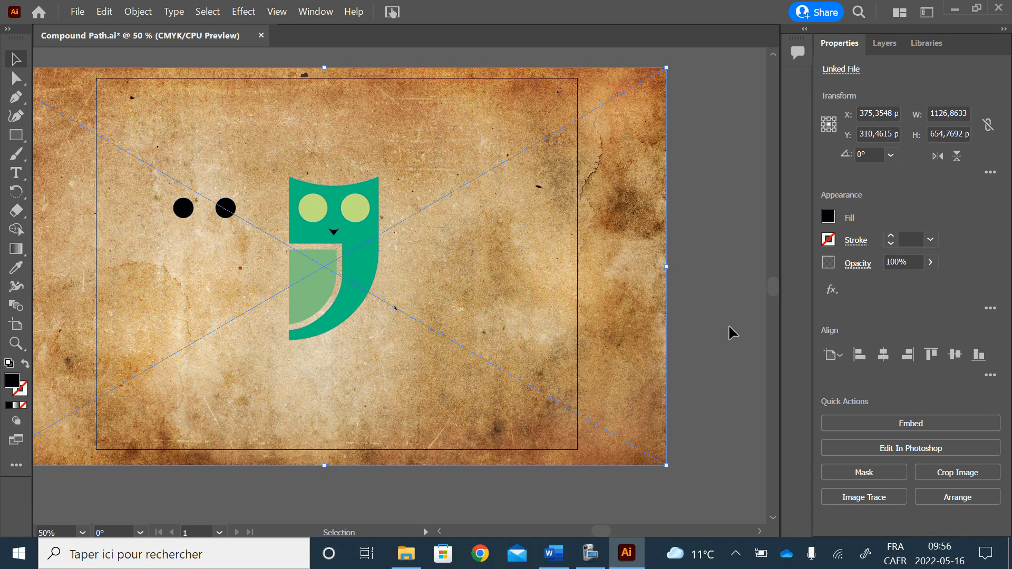
{"action": "left_click", "coordinate": [689, 314]}
- Make a compound path from the two light green eye circles, the beak and the owl's body
{"action": "left_click", "coordinate": [317, 208]}
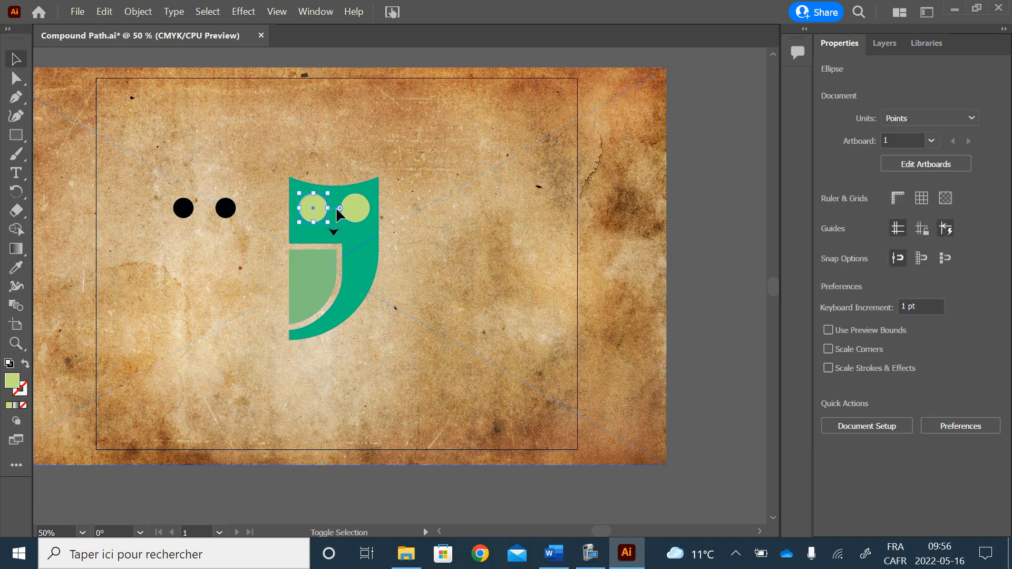
{"action": "left_click", "coordinate": [360, 210], "text": "shift"}
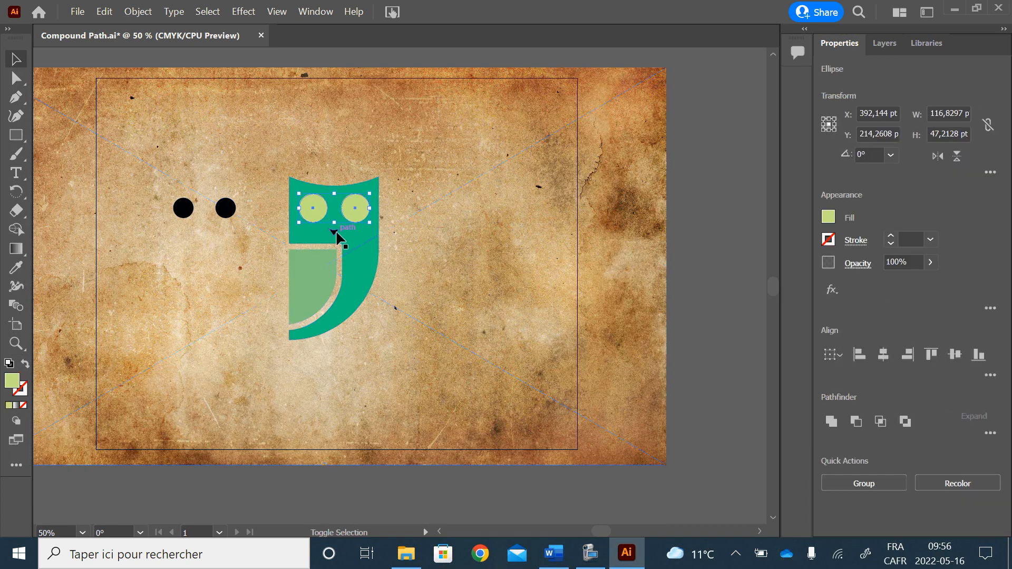
{"action": "left_click", "coordinate": [379, 259], "text": "shift"}
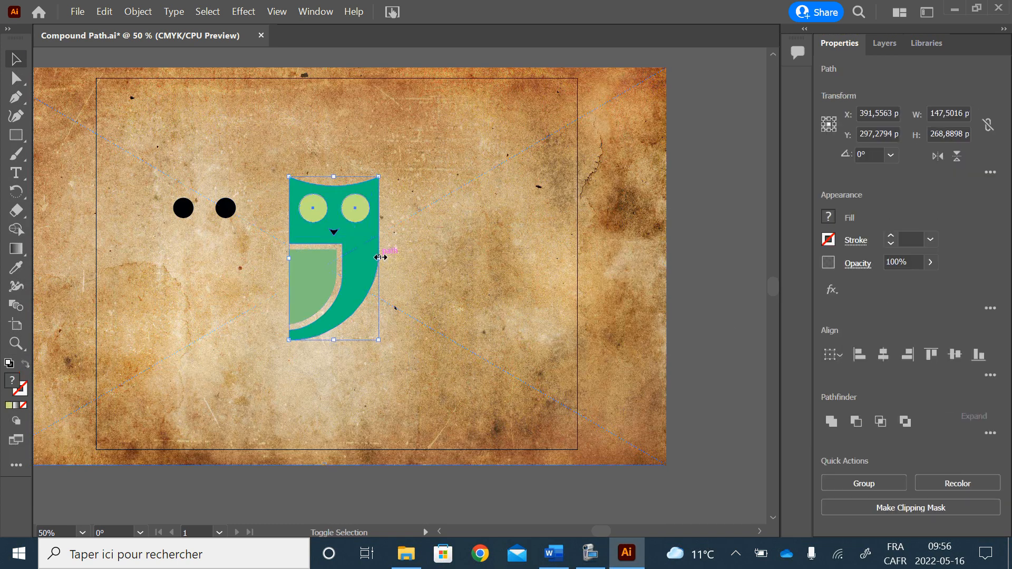
{"action": "left_click", "coordinate": [138, 12]}
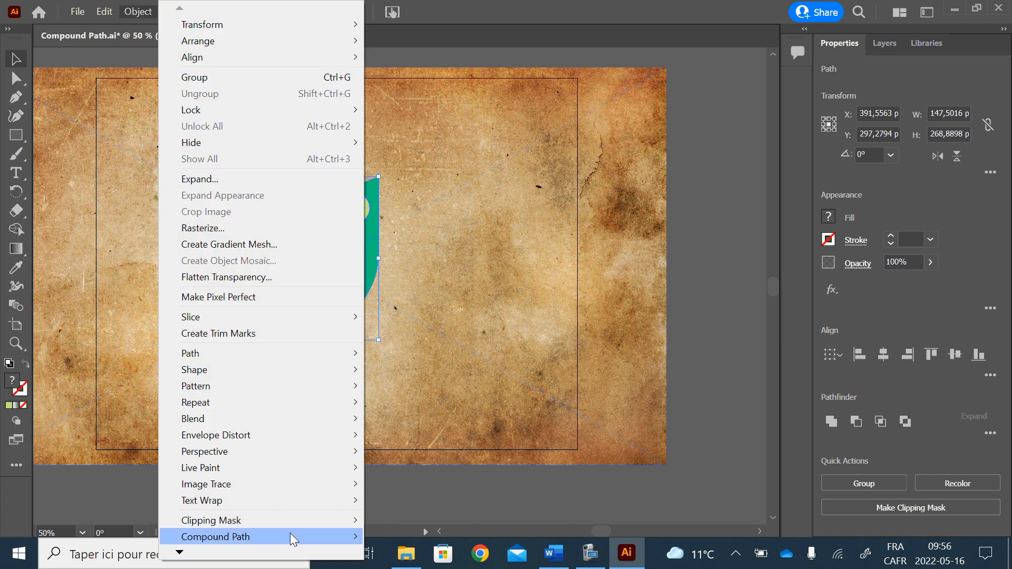
{"action": "mouse_move", "coordinate": [290, 533]}
{"action": "left_click", "coordinate": [426, 534]}
{"action": "left_click", "coordinate": [695, 329]}
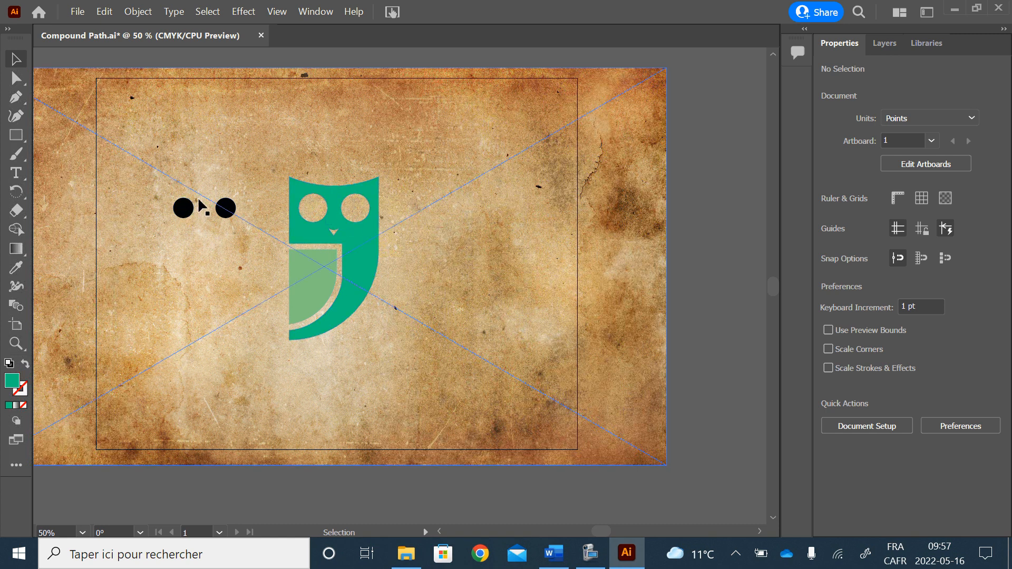
- Move both black pupils back to the centre of the owl's cut-out eyes
{"action": "left_click", "coordinate": [185, 210]}
{"action": "left_click", "coordinate": [226, 211], "text": "shift"}
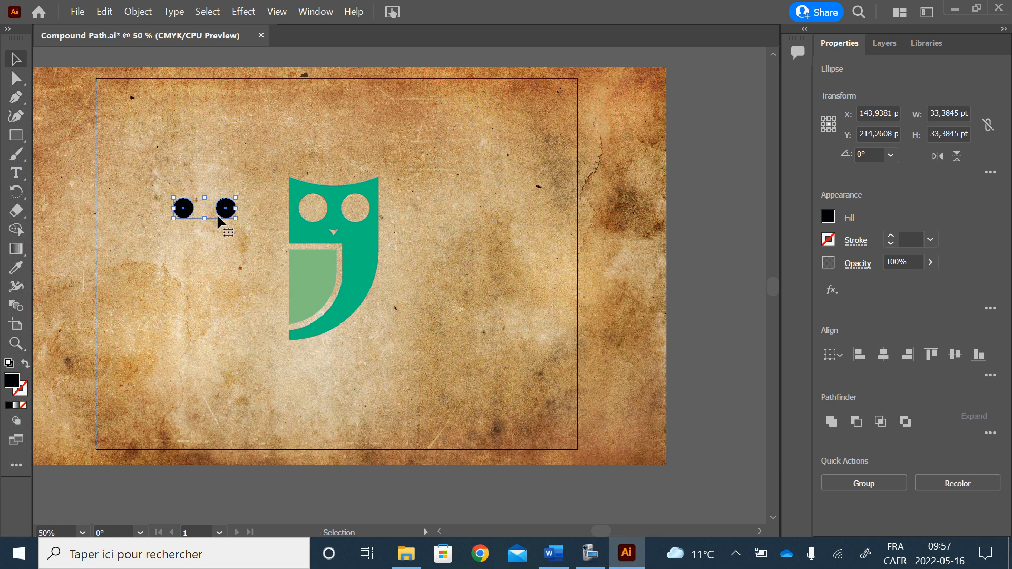
{"action": "left_click_drag", "start_coordinate": [190, 208], "coordinate": [318, 207]}
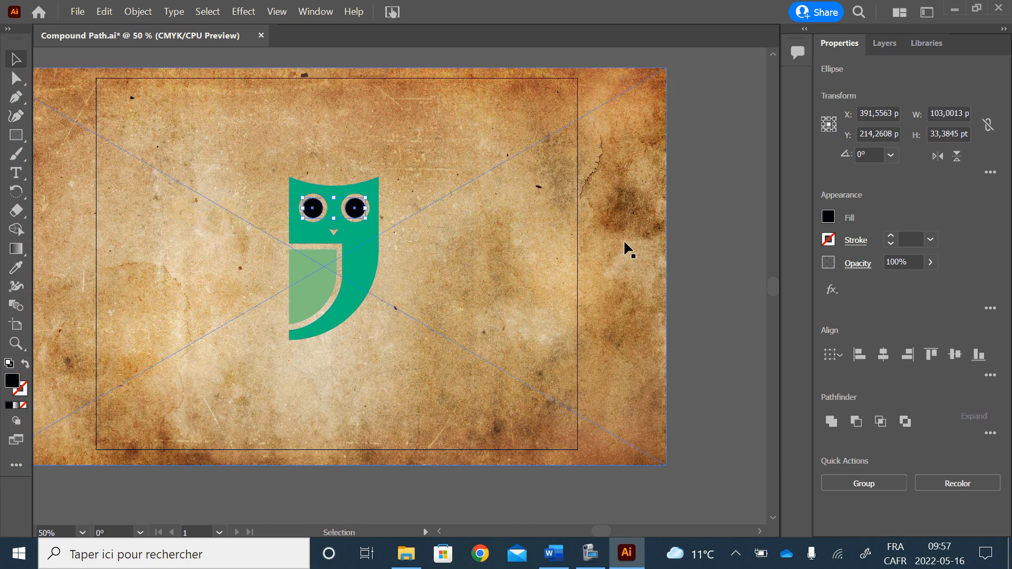
- Set the fill of the owl's body, wing and both pupils to white
{"action": "left_click", "coordinate": [369, 258], "text": "shift"}
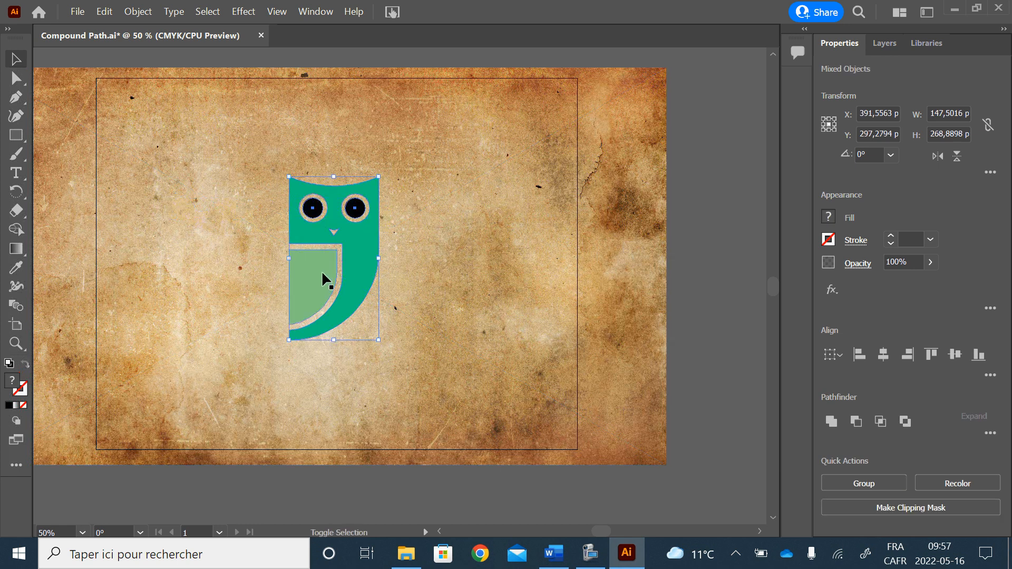
{"action": "left_click", "coordinate": [828, 217]}
{"action": "left_click", "coordinate": [675, 274]}
{"action": "left_click", "coordinate": [687, 167]}
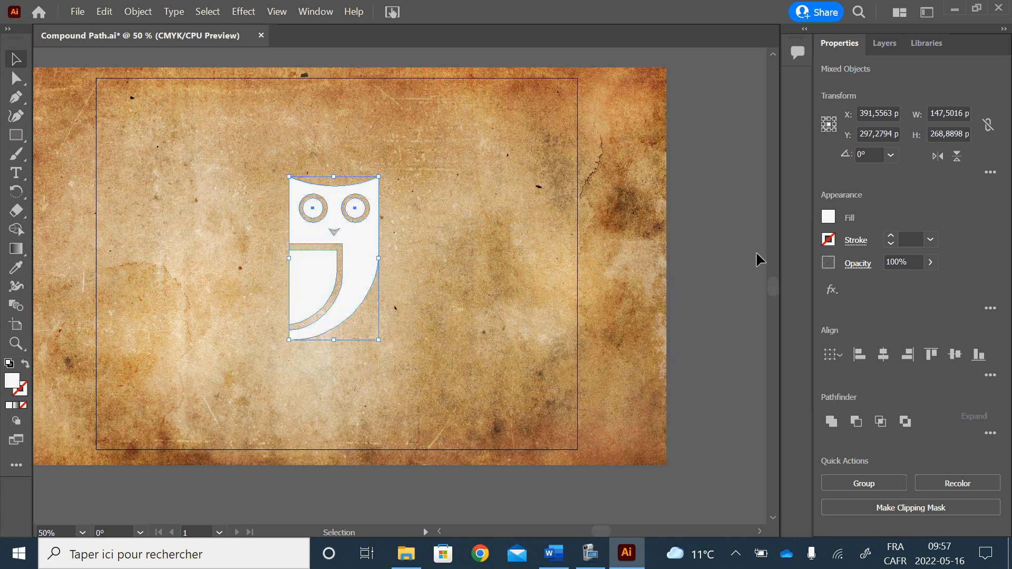
{"action": "left_click", "coordinate": [672, 309]}
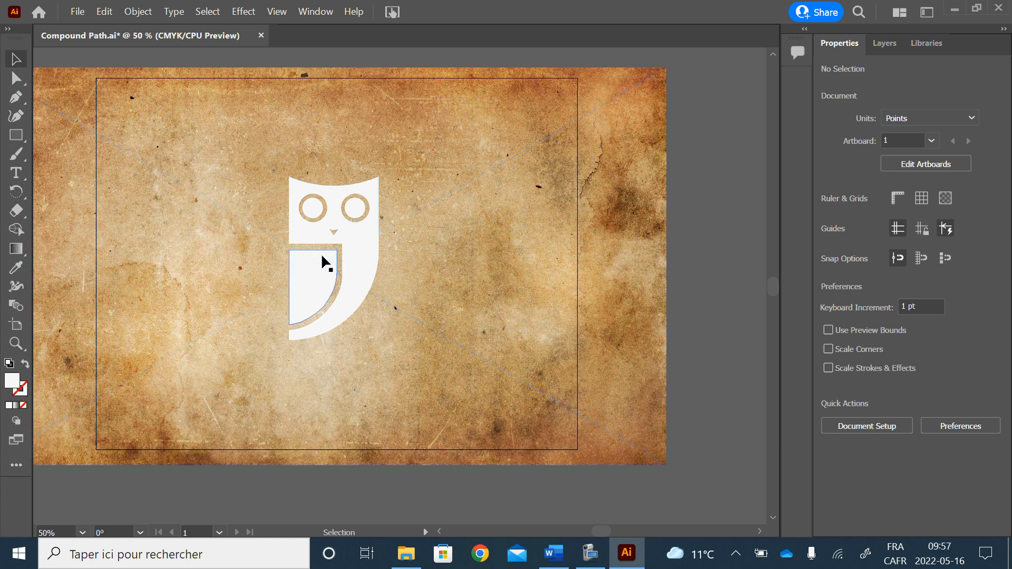
- Group the owl's pupils, wing and body into one object
{"action": "left_click", "coordinate": [315, 209]}
{"action": "left_click", "coordinate": [356, 206], "text": "shift"}
{"action": "left_click", "coordinate": [304, 274], "text": "shift"}
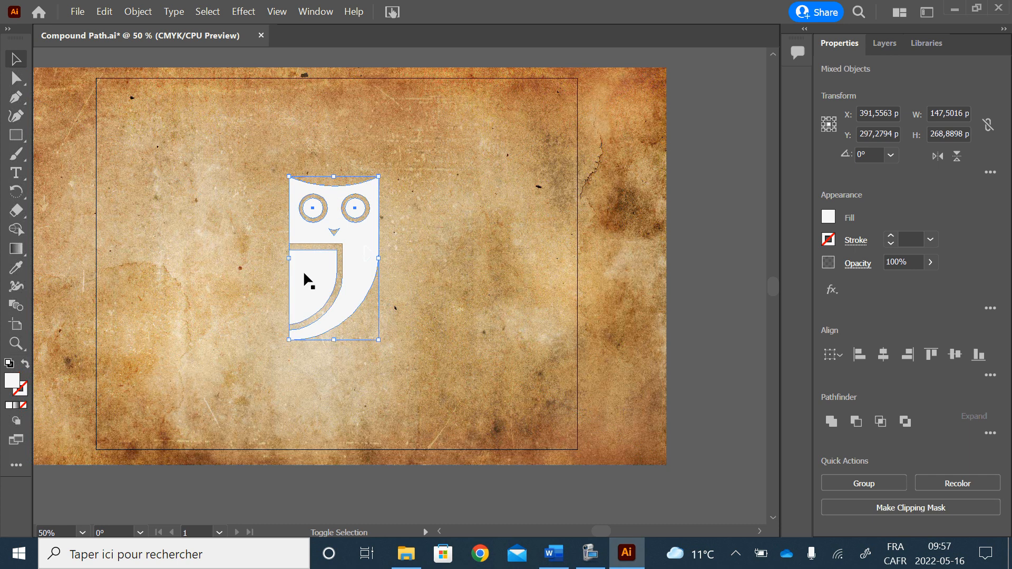
{"action": "left_click", "coordinate": [123, 12]}
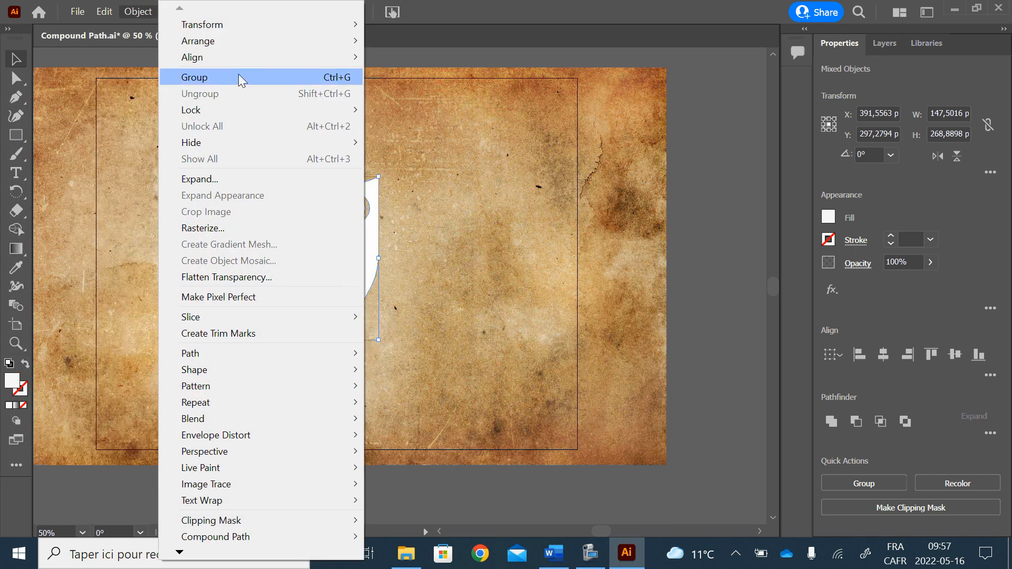
{"action": "left_click", "coordinate": [273, 83]}
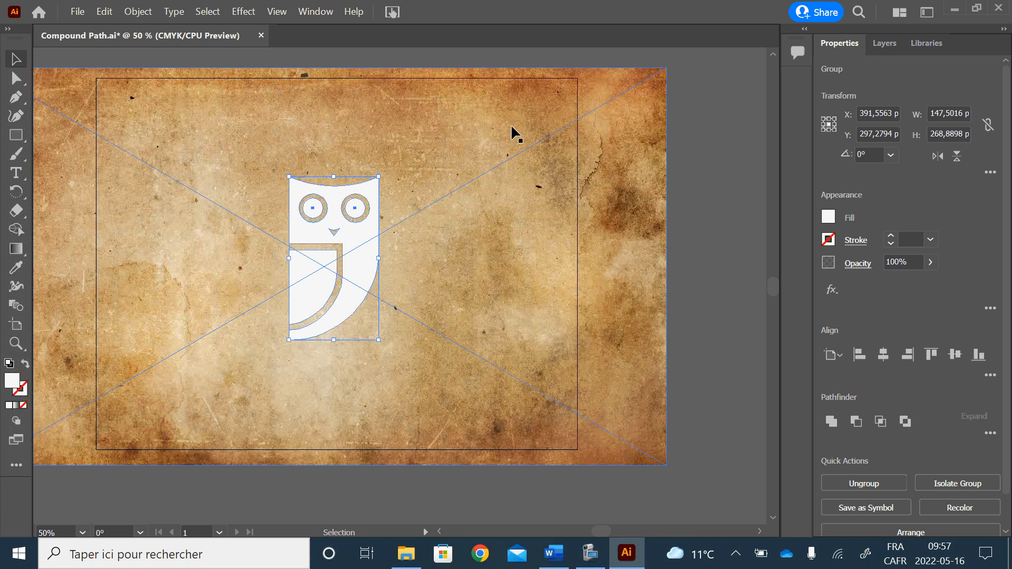
- Add a drop shadow to the owl group with X offset, Y offset and blur each set to 1 pt, then deselect it
{"action": "left_click", "coordinate": [241, 12]}
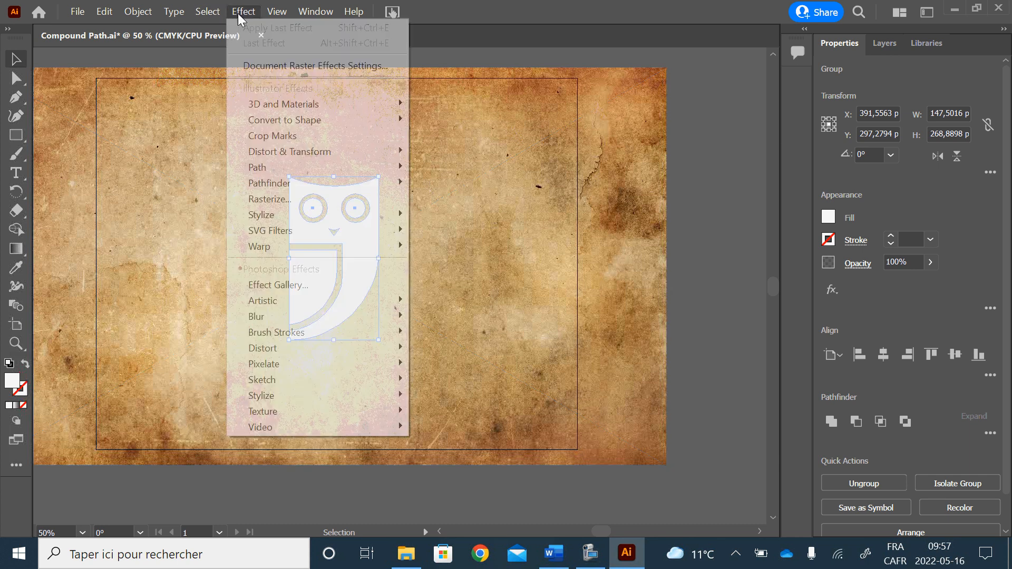
{"action": "mouse_move", "coordinate": [363, 212]}
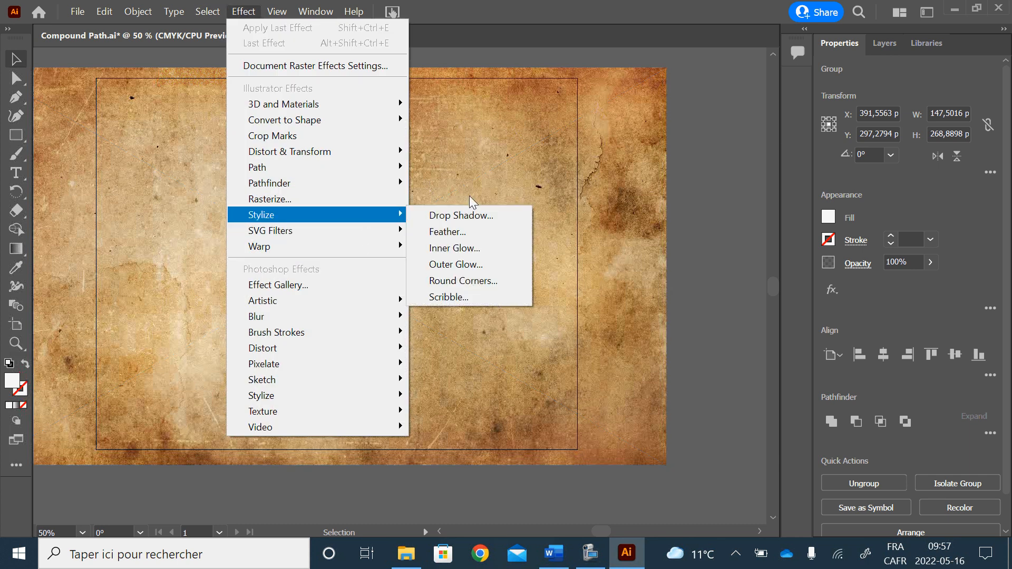
{"action": "left_click", "coordinate": [477, 213]}
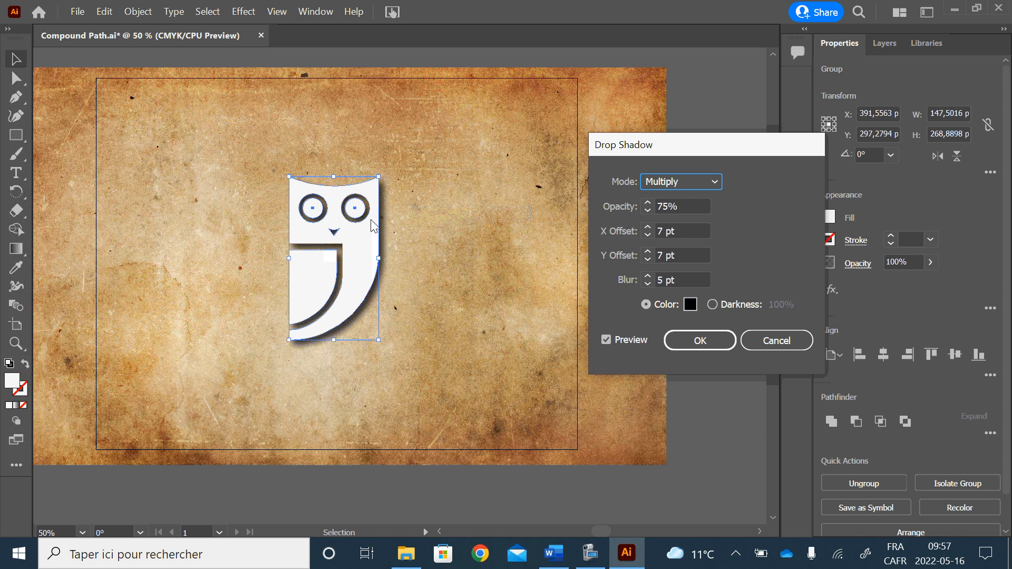
{"action": "left_click", "coordinate": [665, 231]}
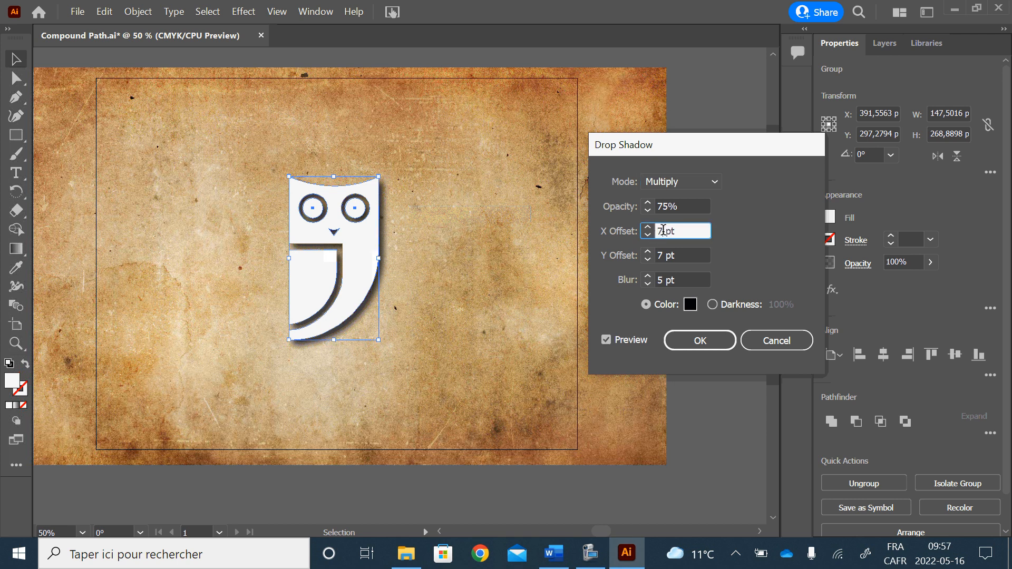
{"action": "double_click", "coordinate": [661, 256]}
{"action": "type", "text": "1"}
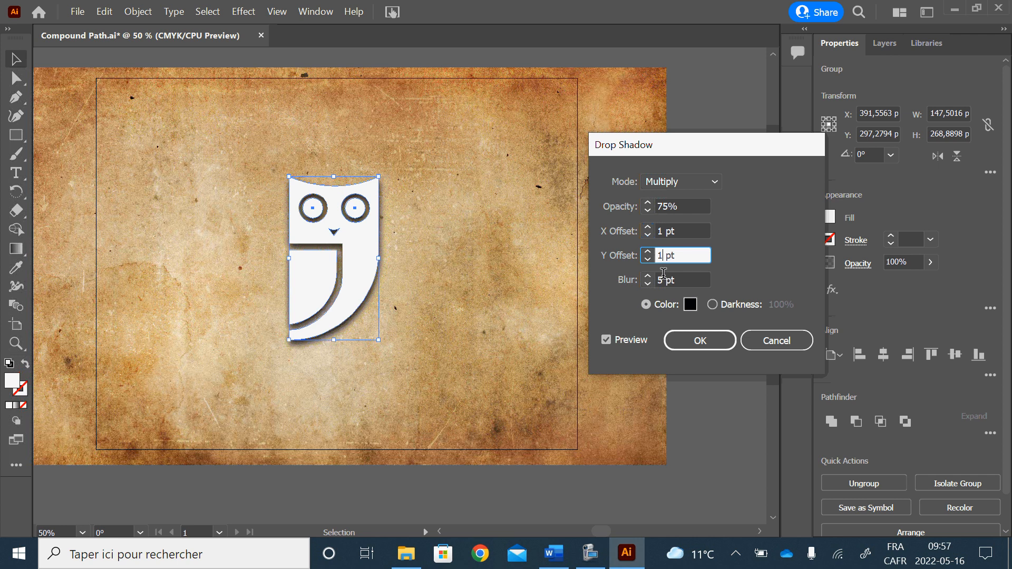
{"action": "key", "text": "Tab"}
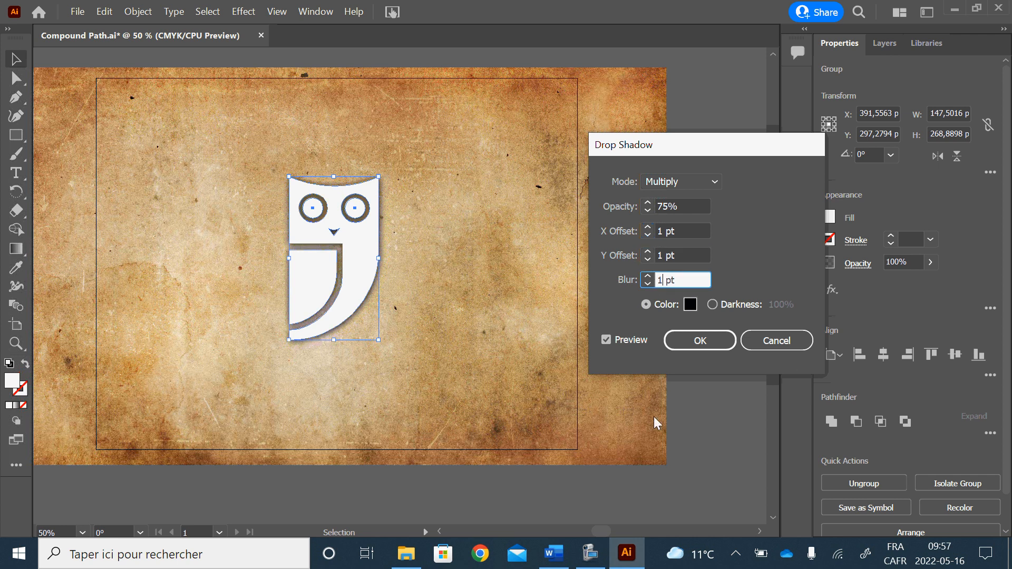
{"action": "left_click", "coordinate": [710, 339]}
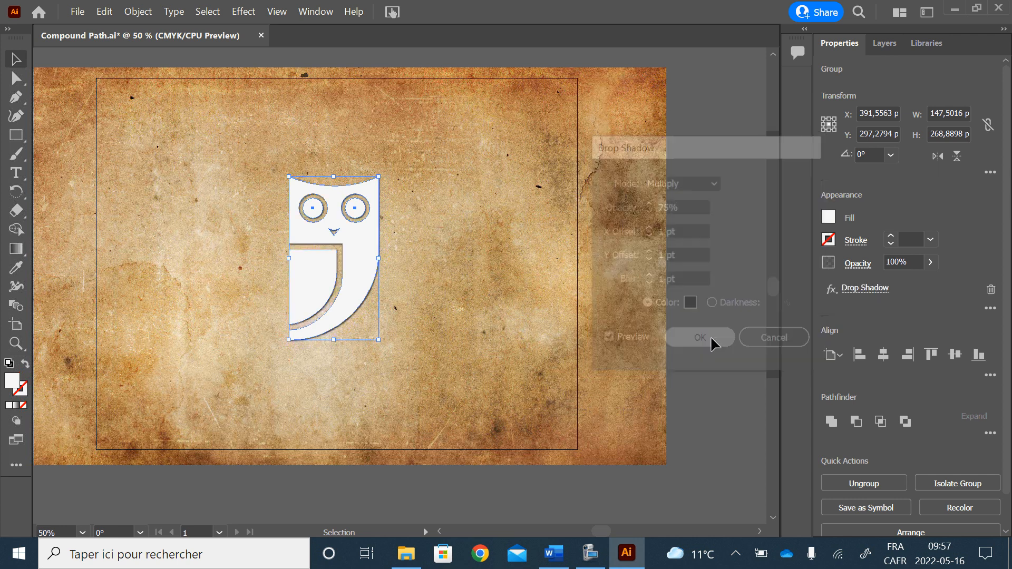
{"action": "left_click", "coordinate": [690, 214]}
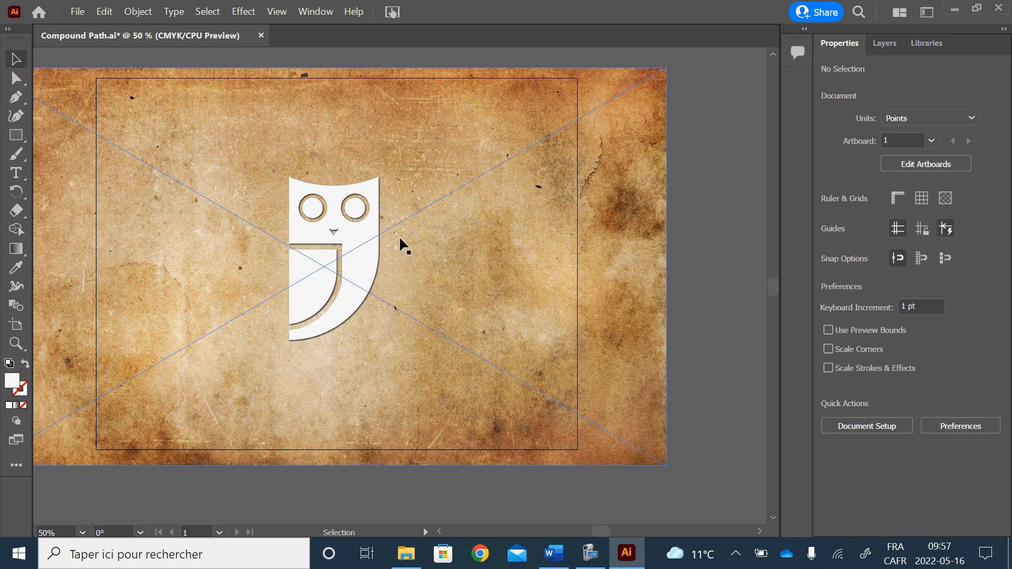
- Create a new landscape Letter document in points, 792 by 612 pt, with CMYK colour and one artboard
{"action": "left_click", "coordinate": [83, 17]}
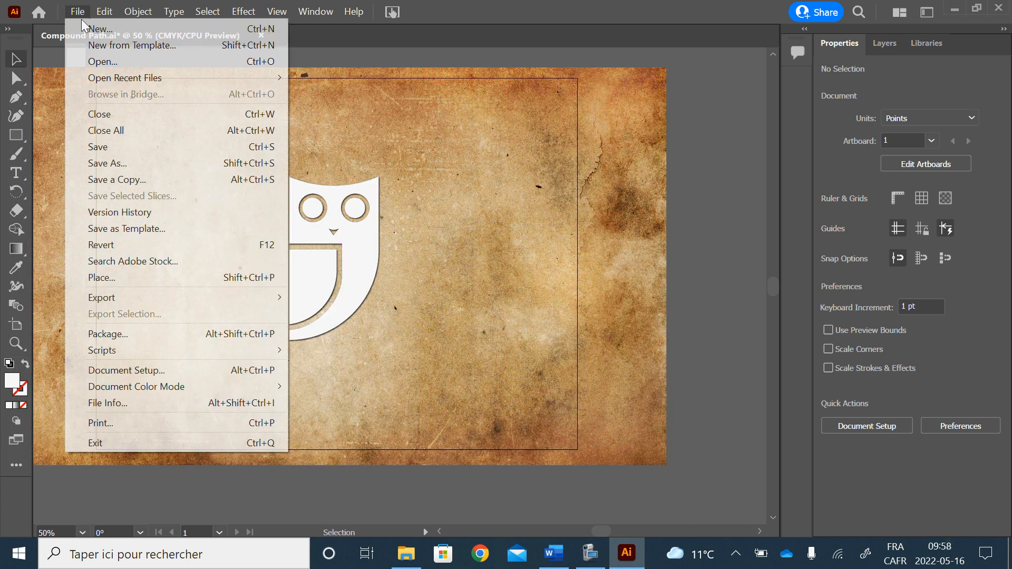
{"action": "left_click", "coordinate": [90, 28]}
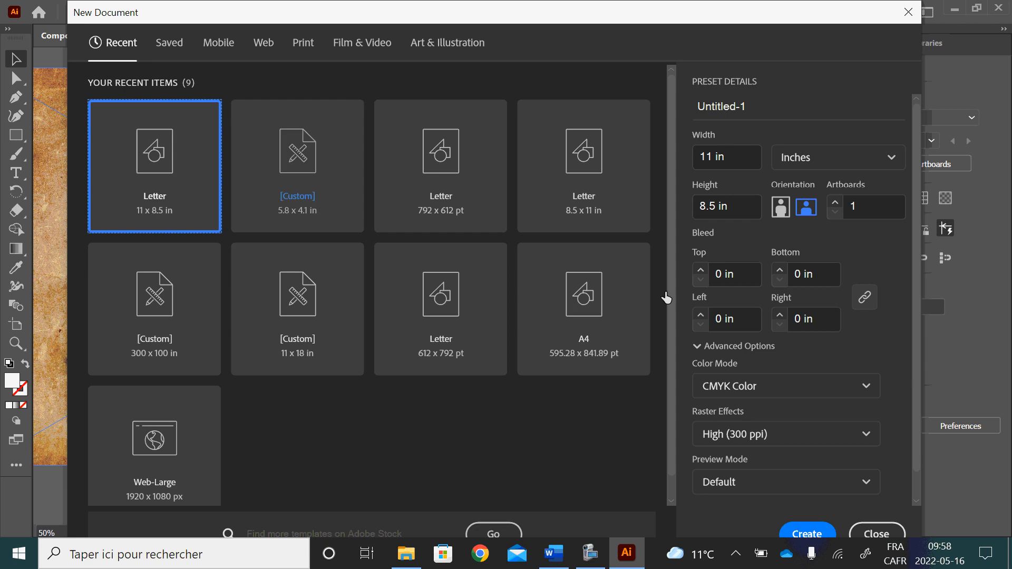
{"action": "left_click", "coordinate": [824, 158]}
{"action": "left_click", "coordinate": [819, 210]}
{"action": "scroll", "coordinate": [828, 500], "scroll_direction": "down", "scroll_amount": 1}
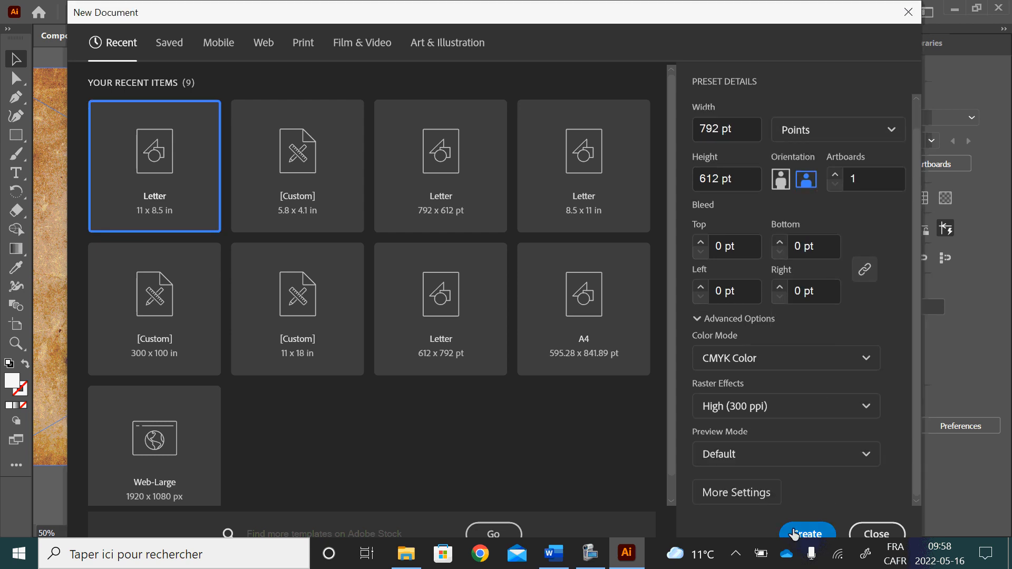
{"action": "left_click", "coordinate": [812, 530]}
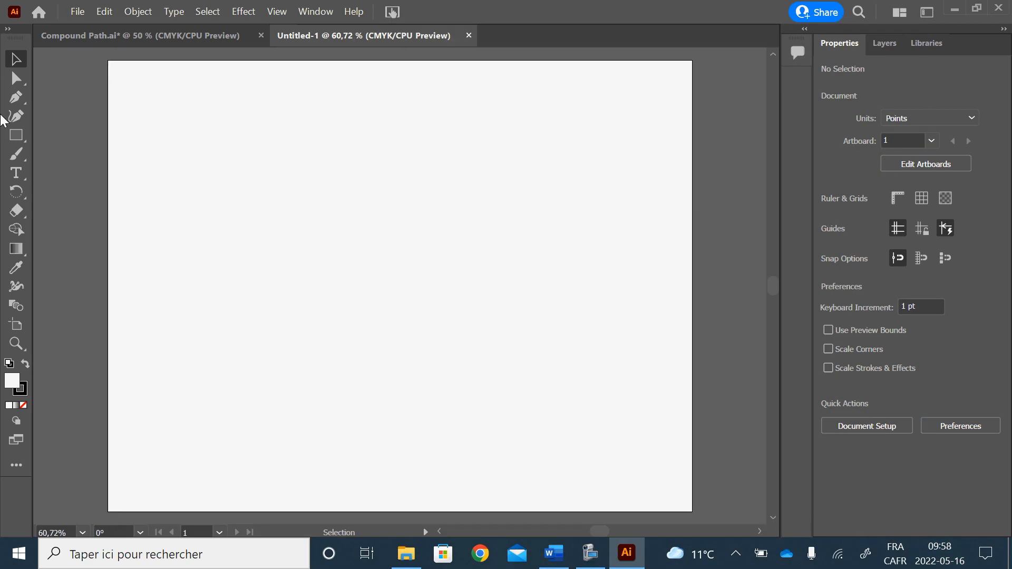
- Draw four nested wavy closed outlines with the Pencil tool, from about 730 by 558 pt down to about 426 by 305 pt
{"action": "left_click_drag", "start_coordinate": [16, 154], "coordinate": [124, 192]}
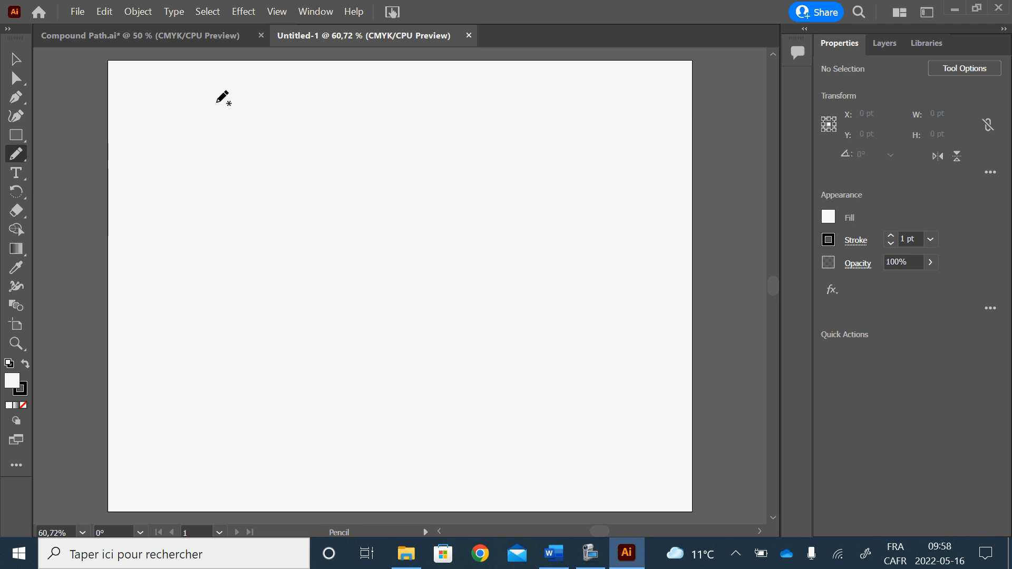
{"action": "mouse_move", "coordinate": [122, 72]}
{"action": "left_mouse_down"}
{"action": "mouse_move", "coordinate": [130, 163]}
{"action": "mouse_move", "coordinate": [167, 268]}
{"action": "mouse_move", "coordinate": [143, 329]}
{"action": "mouse_move", "coordinate": [156, 400]}
{"action": "mouse_move", "coordinate": [194, 470]}
{"action": "mouse_move", "coordinate": [511, 472]}
{"action": "mouse_move", "coordinate": [657, 425]}
{"action": "mouse_move", "coordinate": [622, 290]}
{"action": "mouse_move", "coordinate": [625, 154]}
{"action": "mouse_move", "coordinate": [646, 89]}
{"action": "mouse_move", "coordinate": [463, 99]}
{"action": "mouse_move", "coordinate": [260, 75]}
{"action": "mouse_move", "coordinate": [115, 77]}
{"action": "mouse_move", "coordinate": [161, 100]}
{"action": "mouse_move", "coordinate": [161, 179]}
{"action": "mouse_move", "coordinate": [203, 284]}
{"action": "mouse_move", "coordinate": [164, 365]}
{"action": "mouse_move", "coordinate": [208, 397]}
{"action": "mouse_move", "coordinate": [241, 446]}
{"action": "mouse_move", "coordinate": [392, 422]}
{"action": "mouse_move", "coordinate": [522, 420]}
{"action": "mouse_move", "coordinate": [609, 372]}
{"action": "mouse_move", "coordinate": [581, 282]}
{"action": "mouse_move", "coordinate": [602, 233]}
{"action": "mouse_move", "coordinate": [584, 165]}
{"action": "mouse_move", "coordinate": [547, 127]}
{"action": "mouse_move", "coordinate": [243, 121]}
{"action": "mouse_move", "coordinate": [162, 90]}
{"action": "left_mouse_up"}
{"action": "mouse_move", "coordinate": [240, 141]}
{"action": "left_mouse_down"}
{"action": "mouse_move", "coordinate": [174, 141]}
{"action": "mouse_move", "coordinate": [260, 242]}
{"action": "mouse_move", "coordinate": [249, 335]}
{"action": "mouse_move", "coordinate": [223, 370]}
{"action": "mouse_move", "coordinate": [276, 416]}
{"action": "mouse_move", "coordinate": [534, 322]}
{"action": "mouse_move", "coordinate": [526, 213]}
{"action": "mouse_move", "coordinate": [454, 179]}
{"action": "mouse_move", "coordinate": [281, 170]}
{"action": "mouse_move", "coordinate": [234, 146]}
{"action": "mouse_move", "coordinate": [288, 196]}
{"action": "mouse_move", "coordinate": [426, 209]}
{"action": "mouse_move", "coordinate": [519, 258]}
{"action": "mouse_move", "coordinate": [446, 304]}
{"action": "mouse_move", "coordinate": [407, 382]}
{"action": "mouse_move", "coordinate": [300, 385]}
{"action": "mouse_move", "coordinate": [281, 333]}
{"action": "mouse_move", "coordinate": [302, 219]}
{"action": "mouse_move", "coordinate": [224, 180]}
{"action": "mouse_move", "coordinate": [203, 145]}
{"action": "mouse_move", "coordinate": [467, 224]}
{"action": "mouse_move", "coordinate": [503, 266]}
{"action": "mouse_move", "coordinate": [339, 368]}
{"action": "mouse_move", "coordinate": [290, 241]}
{"action": "mouse_move", "coordinate": [239, 181]}
{"action": "mouse_move", "coordinate": [191, 158]}
{"action": "left_mouse_up"}
{"action": "key", "text": "ctrl+z"}
{"action": "left_click", "coordinate": [16, 59]}
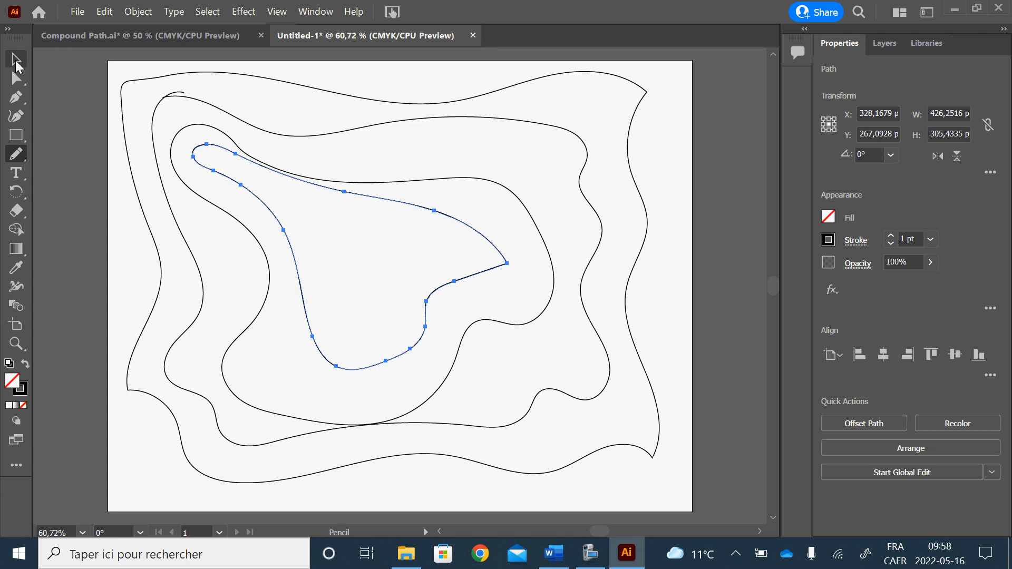
- Move the four wavy outlines off the artboard, the three smaller ones to its right and the largest one below it
{"action": "scroll", "coordinate": [305, 200], "scroll_direction": "down", "scroll_amount": 2}
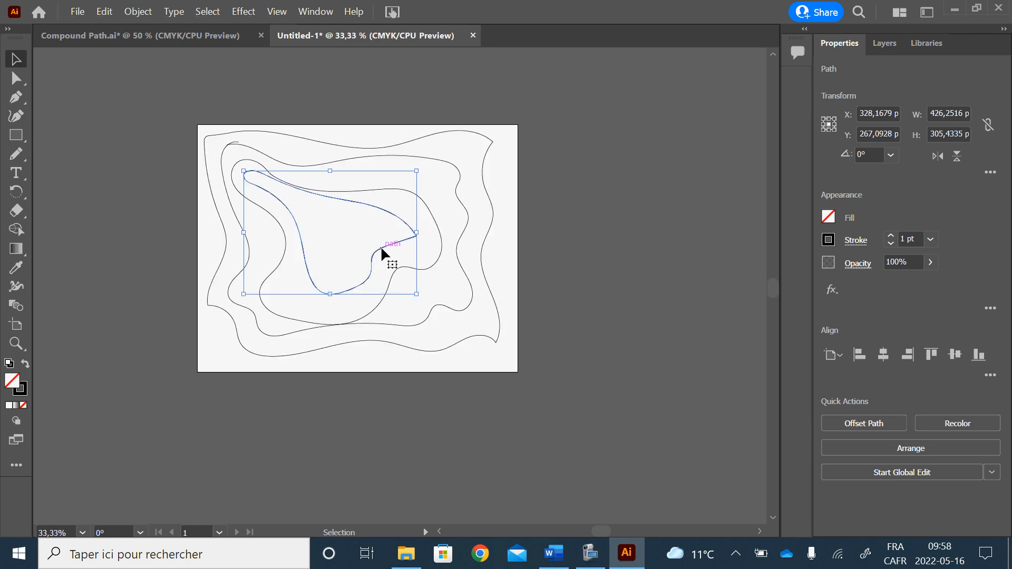
{"action": "left_click_drag", "start_coordinate": [381, 245], "coordinate": [692, 111]}
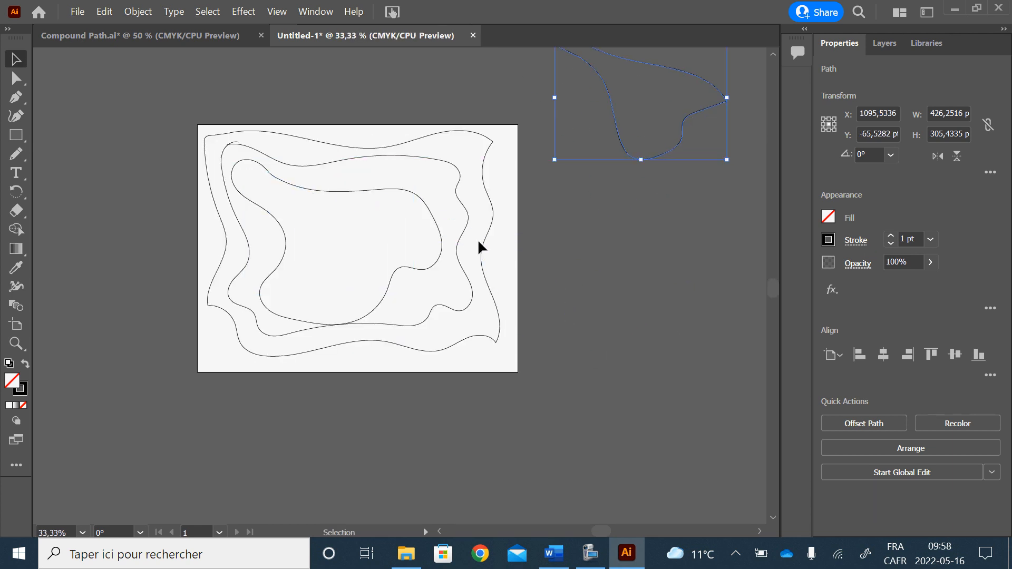
{"action": "left_click_drag", "start_coordinate": [441, 244], "coordinate": [693, 483]}
{"action": "scroll", "coordinate": [672, 327], "scroll_direction": "down", "scroll_amount": 2}
{"action": "mouse_move", "coordinate": [498, 349]}
{"action": "left_mouse_down"}
{"action": "mouse_move", "coordinate": [378, 495]}
{"action": "mouse_move", "coordinate": [390, 494]}
{"action": "left_mouse_up"}
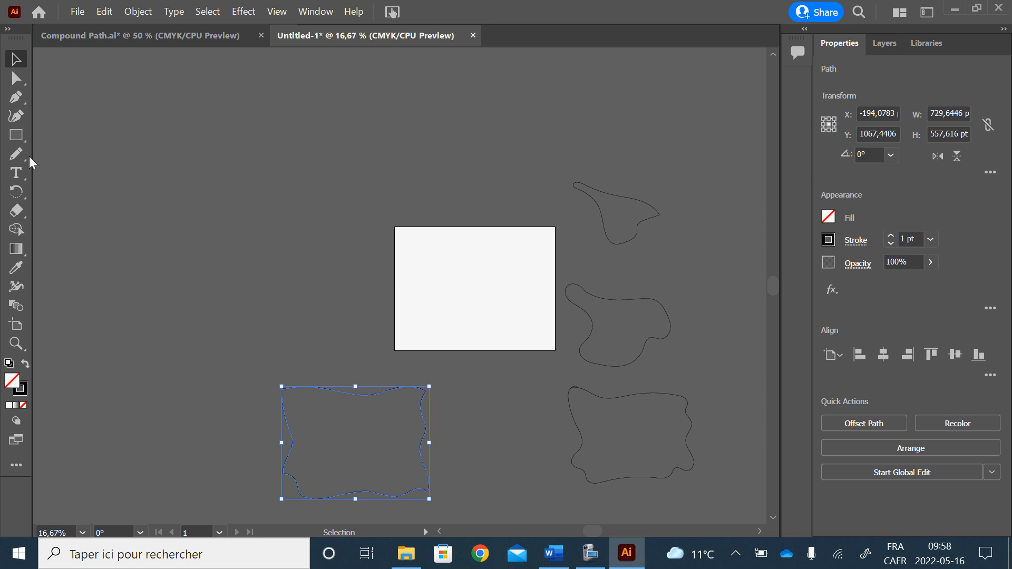
- Draw a 792 by 612 pt rectangle covering the artboard and give it a red fill and no stroke
{"action": "key", "text": "m"}
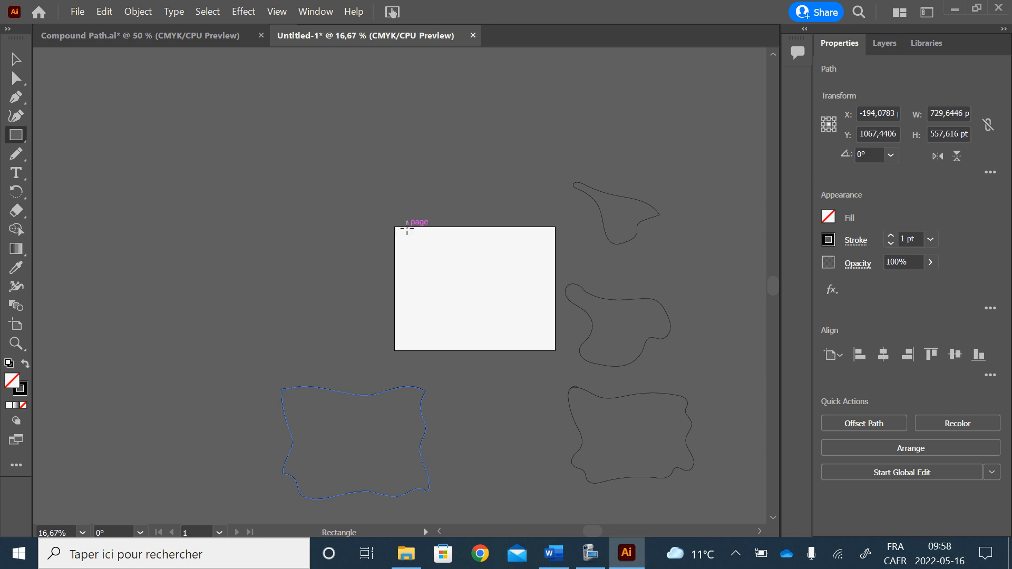
{"action": "left_click_drag", "start_coordinate": [395, 226], "coordinate": [556, 350]}
{"action": "left_click", "coordinate": [16, 59]}
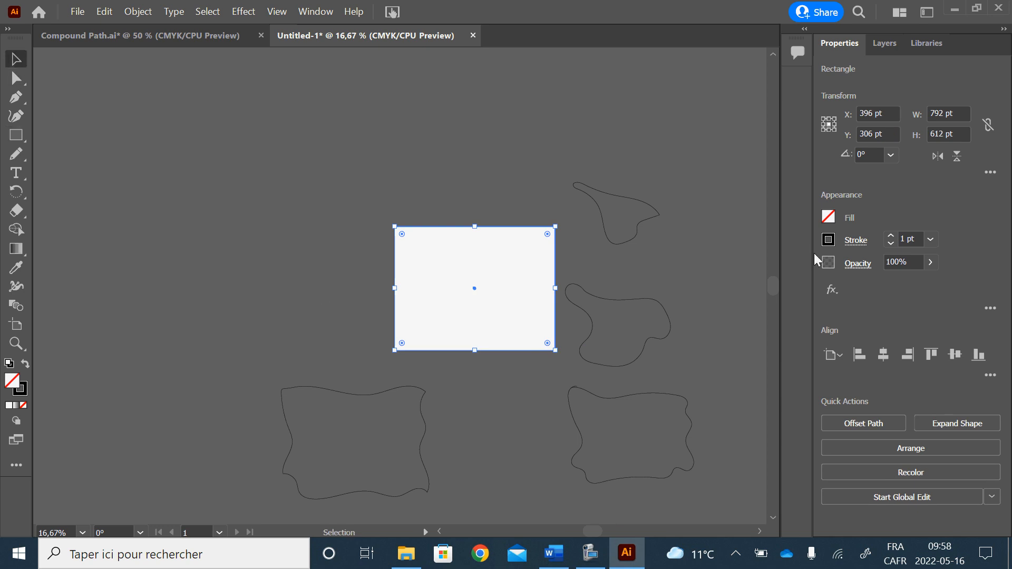
{"action": "left_click", "coordinate": [829, 216]}
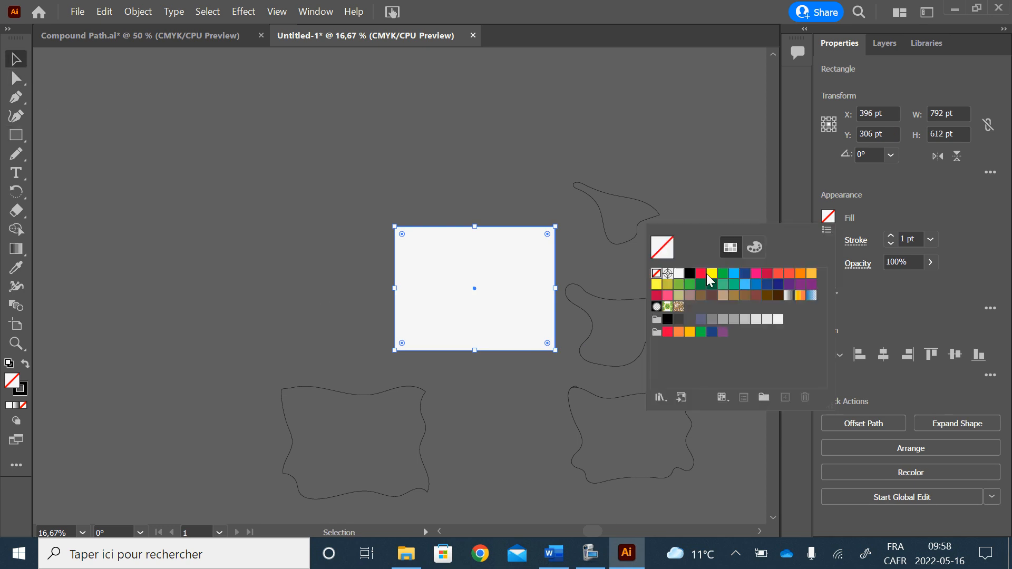
{"action": "left_click", "coordinate": [705, 274]}
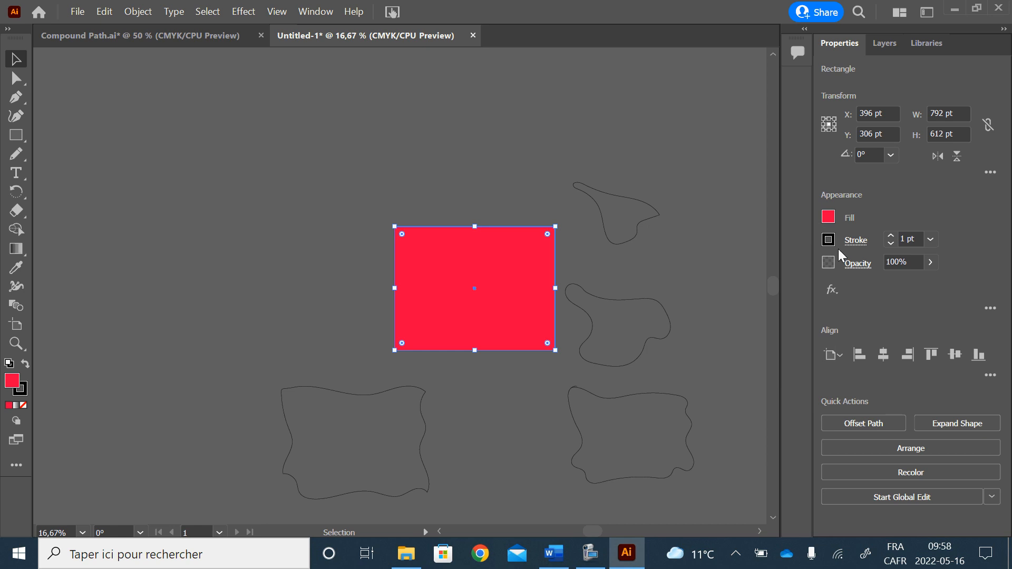
{"action": "left_click", "coordinate": [829, 240]}
{"action": "left_click", "coordinate": [659, 296]}
- Move the red rectangle over the largest wavy outline and place a pasted copy over each of the other three
{"action": "mouse_move", "coordinate": [402, 252]}
{"action": "left_mouse_down"}
{"action": "mouse_move", "coordinate": [203, 388]}
{"action": "mouse_move", "coordinate": [283, 408]}
{"action": "mouse_move", "coordinate": [281, 399]}
{"action": "left_mouse_up"}
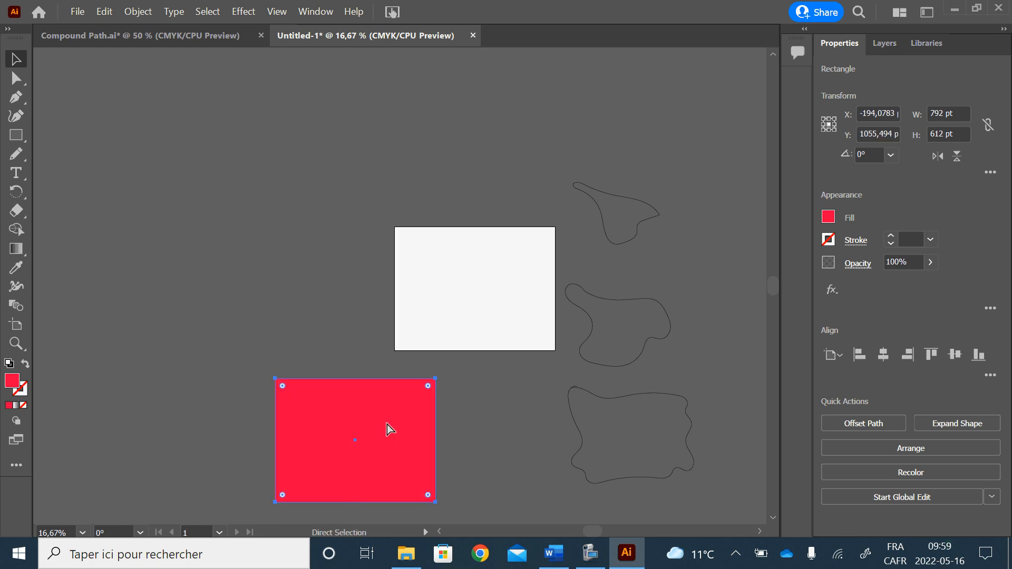
{"action": "key", "text": "ctrl+v"}
{"action": "mouse_move", "coordinate": [379, 304]}
{"action": "left_mouse_down"}
{"action": "mouse_move", "coordinate": [611, 472]}
{"action": "mouse_move", "coordinate": [611, 462]}
{"action": "left_mouse_up"}
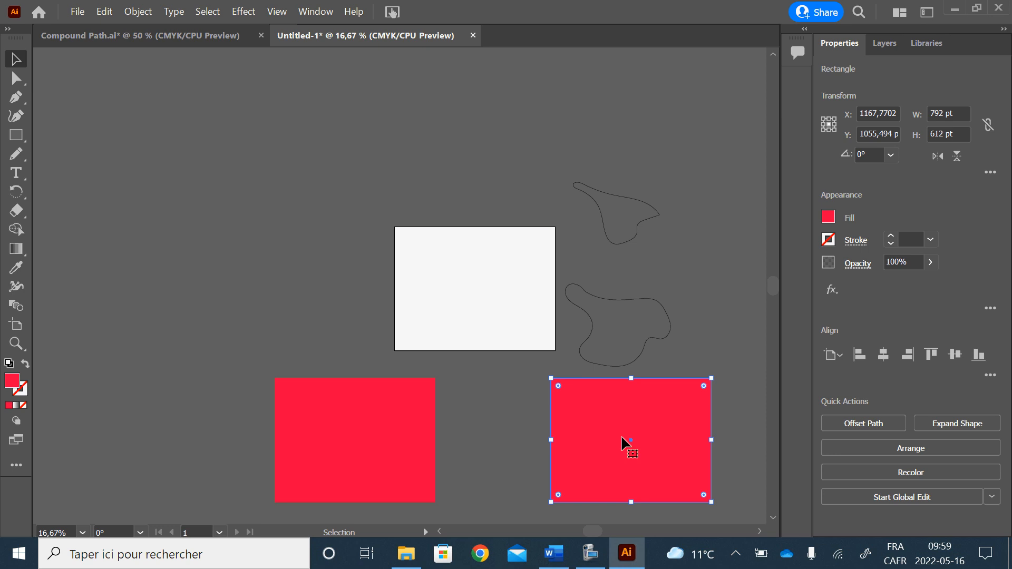
{"action": "key", "text": "ctrl+v"}
{"action": "mouse_move", "coordinate": [379, 272]}
{"action": "left_mouse_down"}
{"action": "mouse_move", "coordinate": [452, 309]}
{"action": "mouse_move", "coordinate": [624, 323]}
{"action": "mouse_move", "coordinate": [616, 295]}
{"action": "mouse_move", "coordinate": [610, 306]}
{"action": "left_mouse_up"}
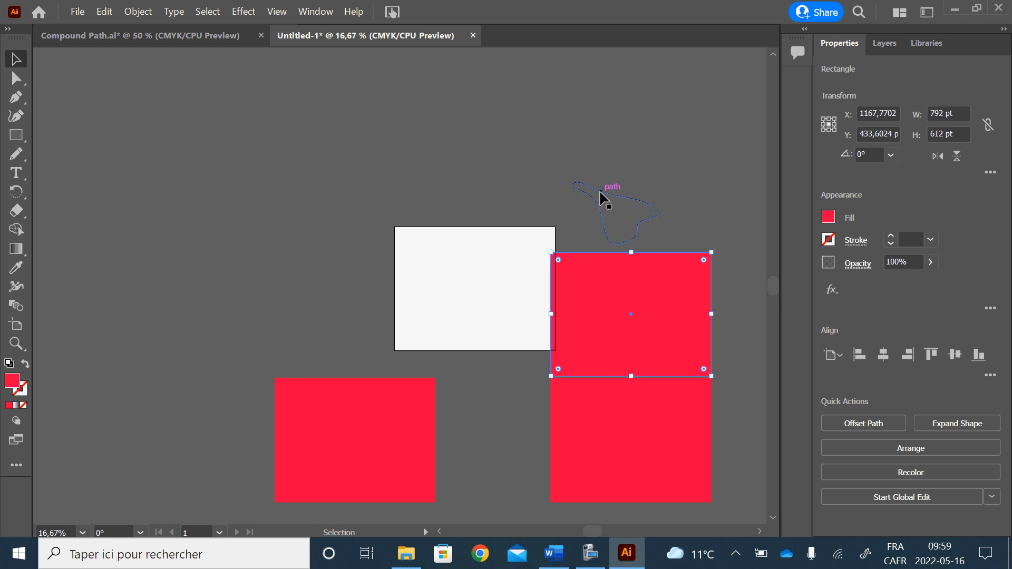
{"action": "left_click_drag", "start_coordinate": [603, 199], "coordinate": [600, 141]}
{"action": "key", "text": "ctrl+v"}
{"action": "mouse_move", "coordinate": [405, 286]}
{"action": "left_mouse_down"}
{"action": "mouse_move", "coordinate": [458, 242]}
{"action": "mouse_move", "coordinate": [598, 171]}
{"action": "mouse_move", "coordinate": [596, 182]}
{"action": "left_mouse_up"}
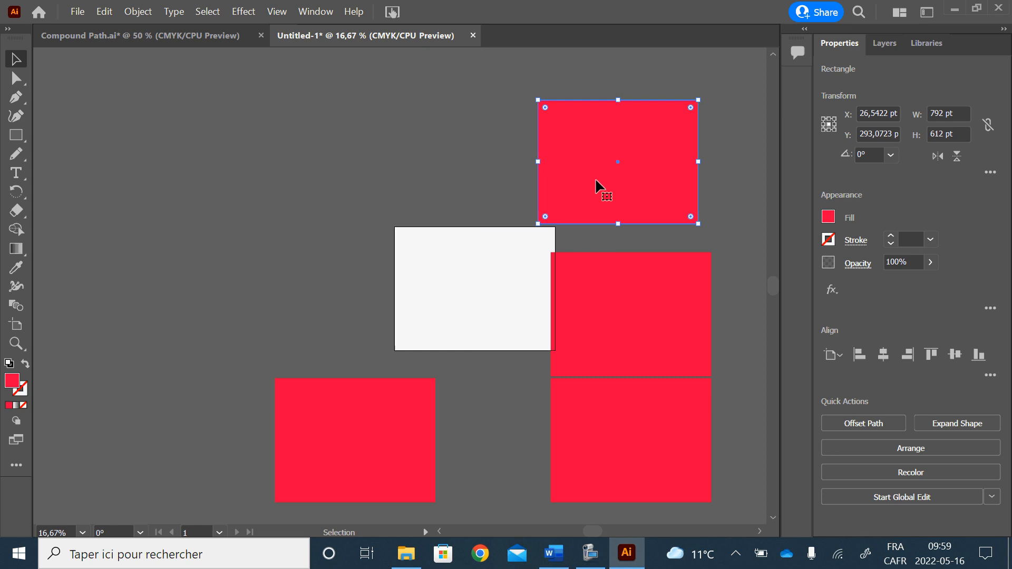
- Paste a fifth red rectangle and place it on its own above and to the left of the artboard
{"action": "left_click", "coordinate": [731, 262]}
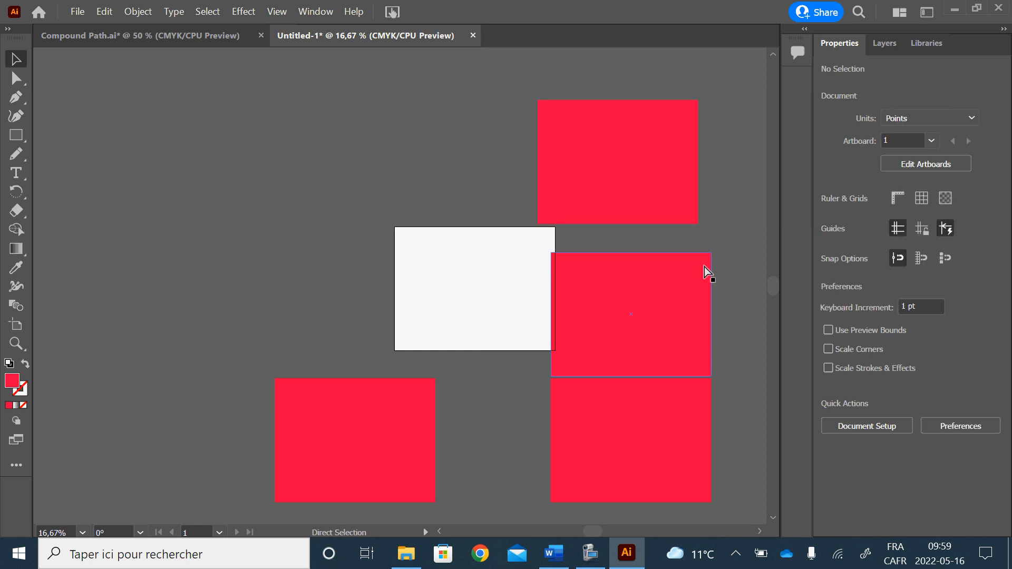
{"action": "key", "text": "ctrl+v"}
{"action": "left_click_drag", "start_coordinate": [388, 300], "coordinate": [215, 191]}
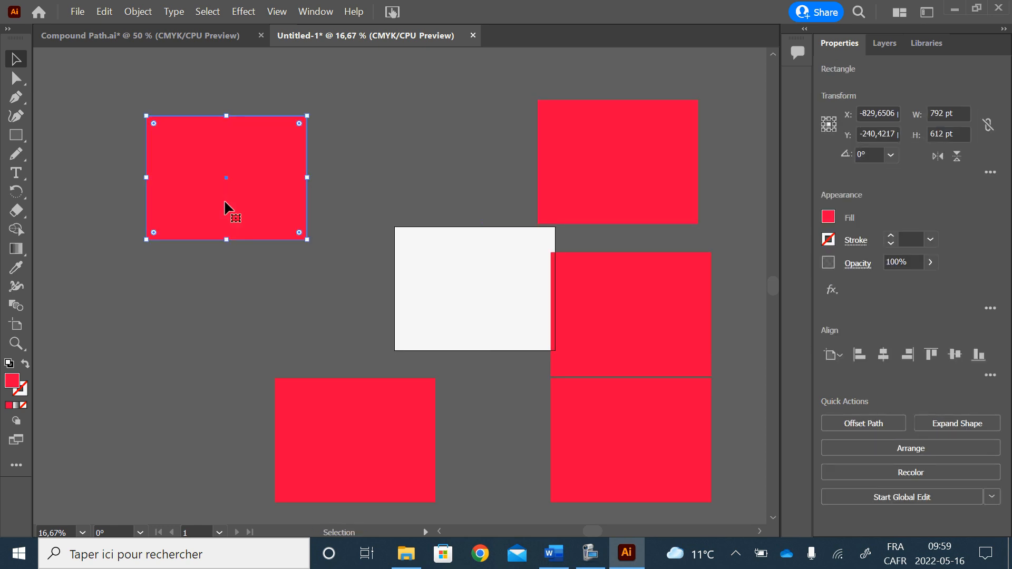
{"action": "left_click", "coordinate": [490, 95]}
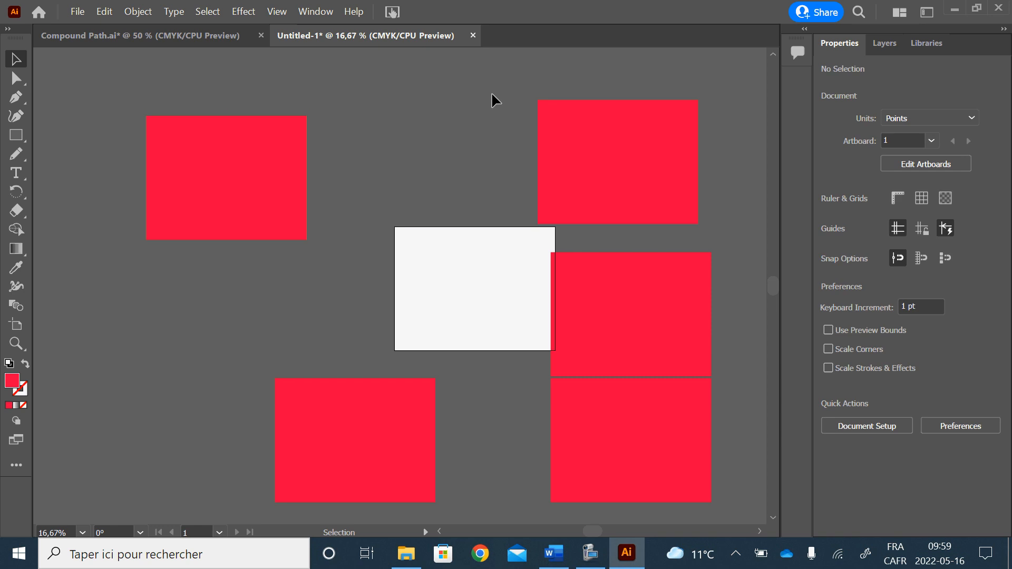
{"action": "left_click_drag", "start_coordinate": [720, 235], "coordinate": [552, 158]}
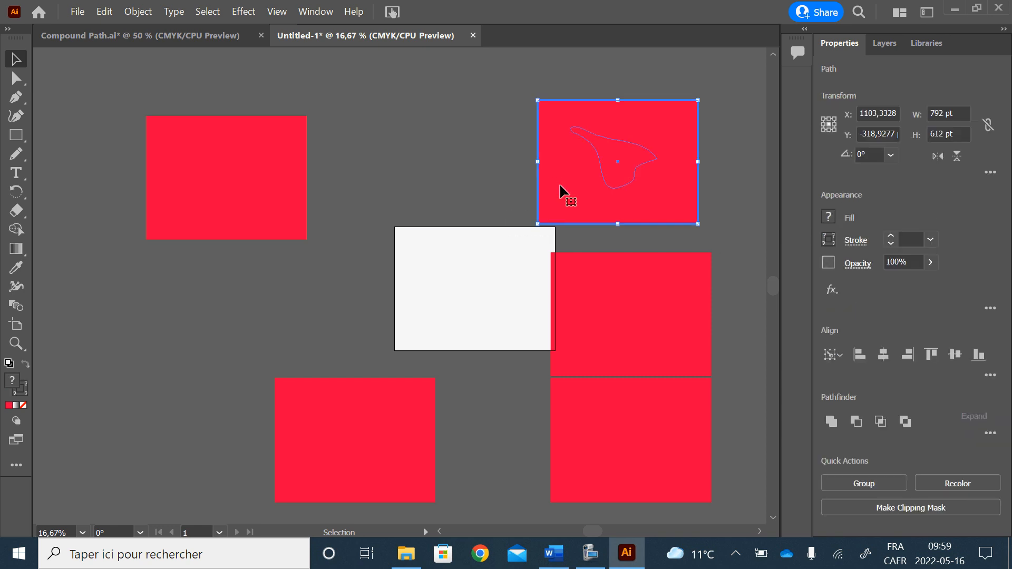
{"action": "left_click", "coordinate": [757, 228]}
{"action": "left_click", "coordinate": [692, 217]}
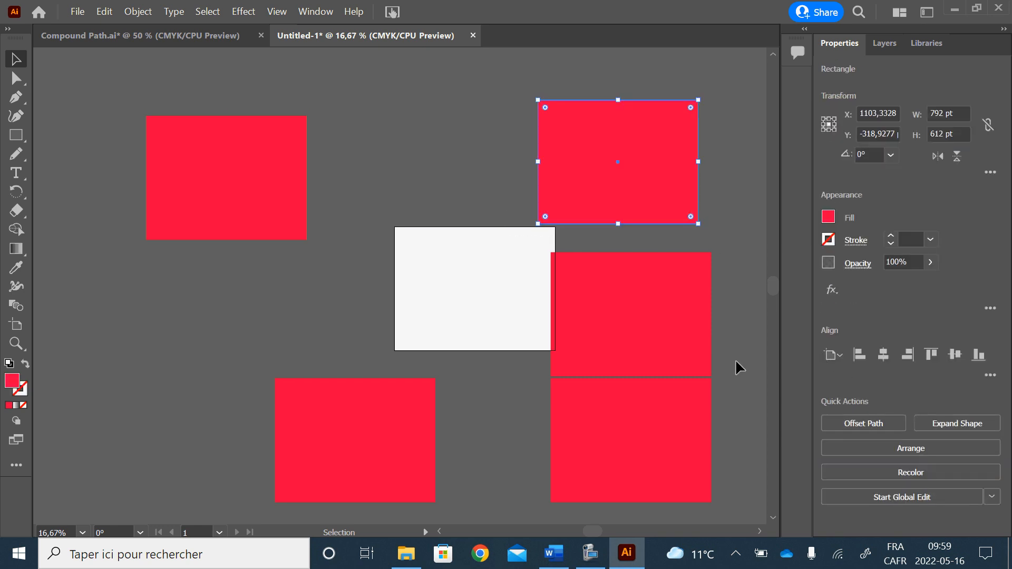
{"action": "left_click", "coordinate": [745, 163]}
- Fill the rectangle without an outline with yellow and the rectangle over the smallest wavy outline with green
{"action": "left_click", "coordinate": [167, 165]}
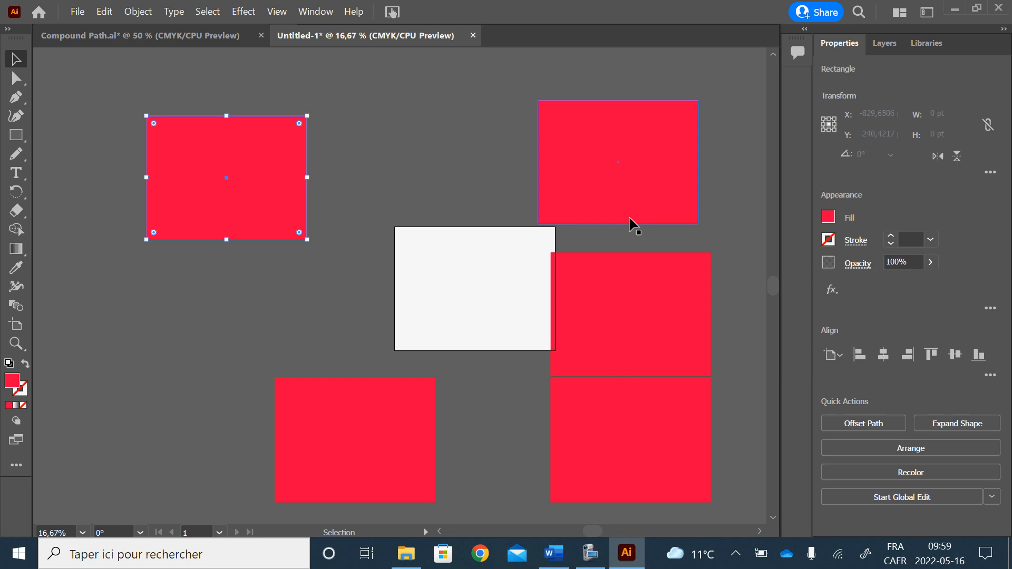
{"action": "left_click", "coordinate": [828, 216]}
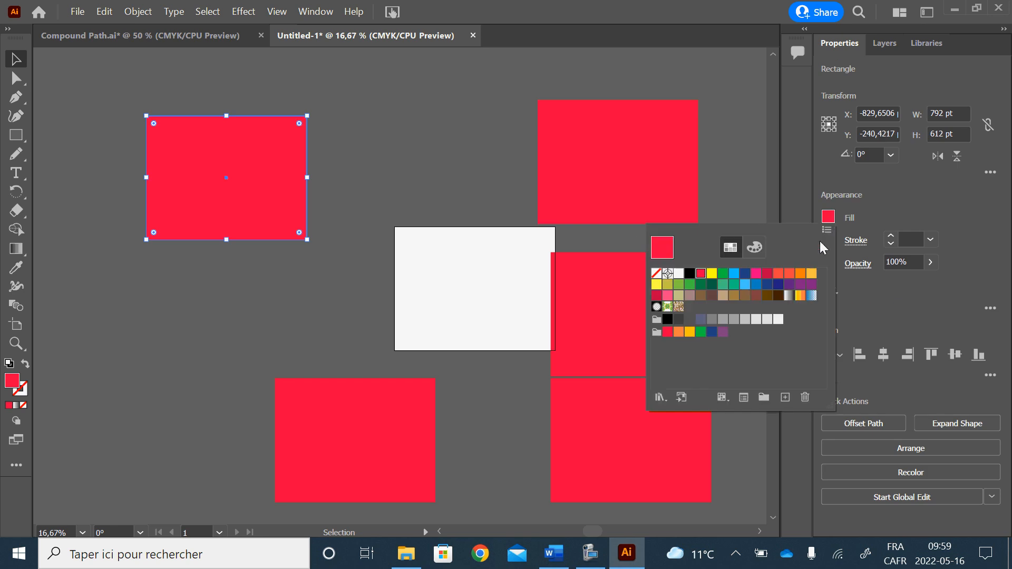
{"action": "left_click", "coordinate": [661, 285]}
{"action": "left_click", "coordinate": [696, 208]}
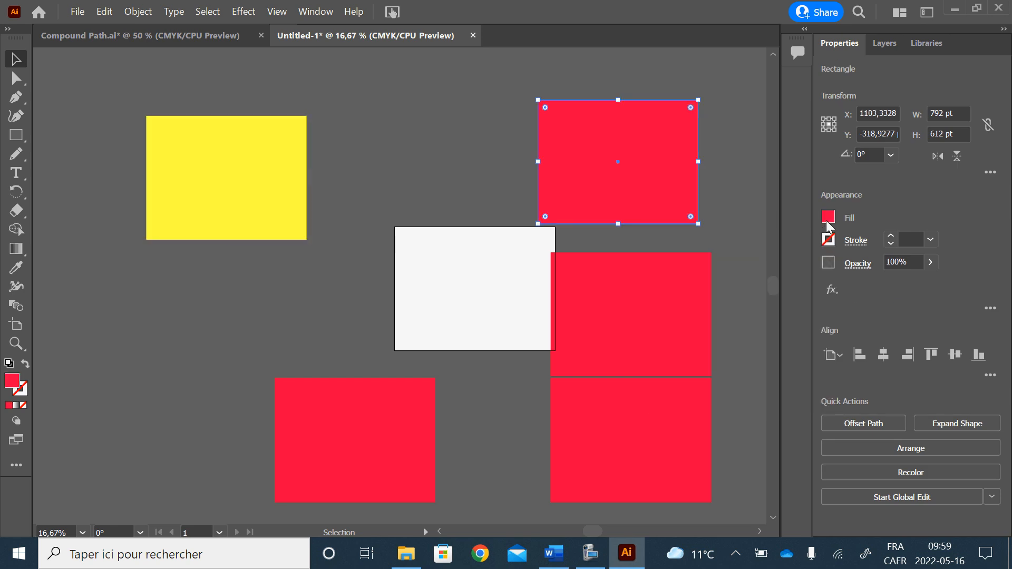
{"action": "left_click", "coordinate": [828, 217]}
{"action": "left_click", "coordinate": [690, 284]}
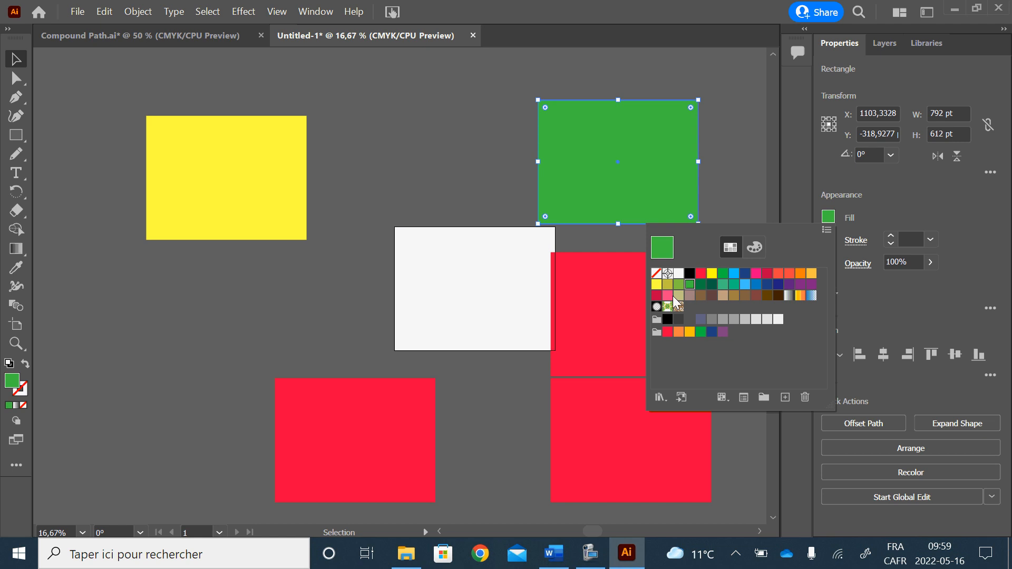
- Fill the yellow rectangle with medium brown and the green rectangle with light tan
{"action": "left_click", "coordinate": [590, 345]}
{"action": "left_click", "coordinate": [828, 223]}
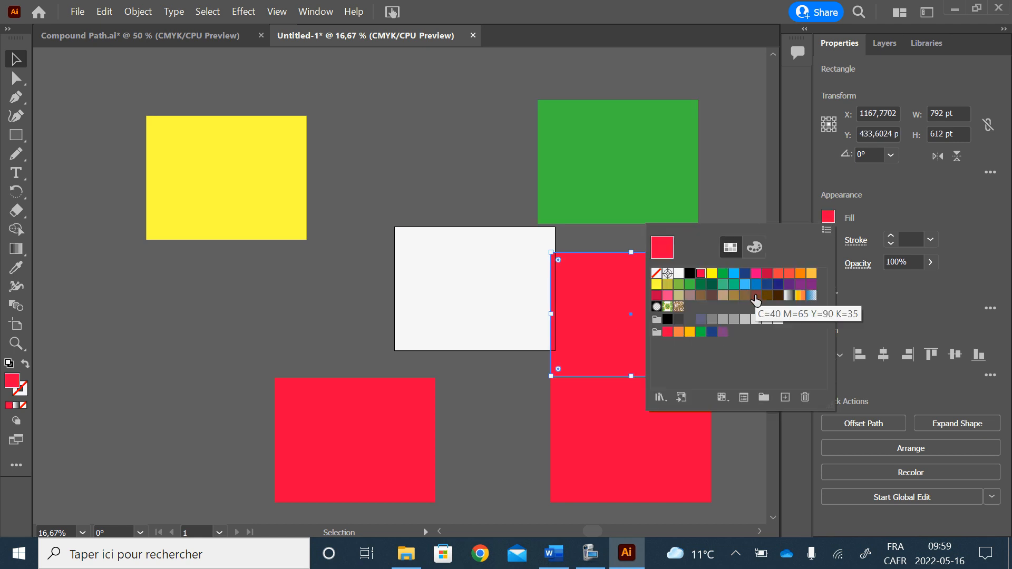
{"action": "left_click", "coordinate": [194, 156]}
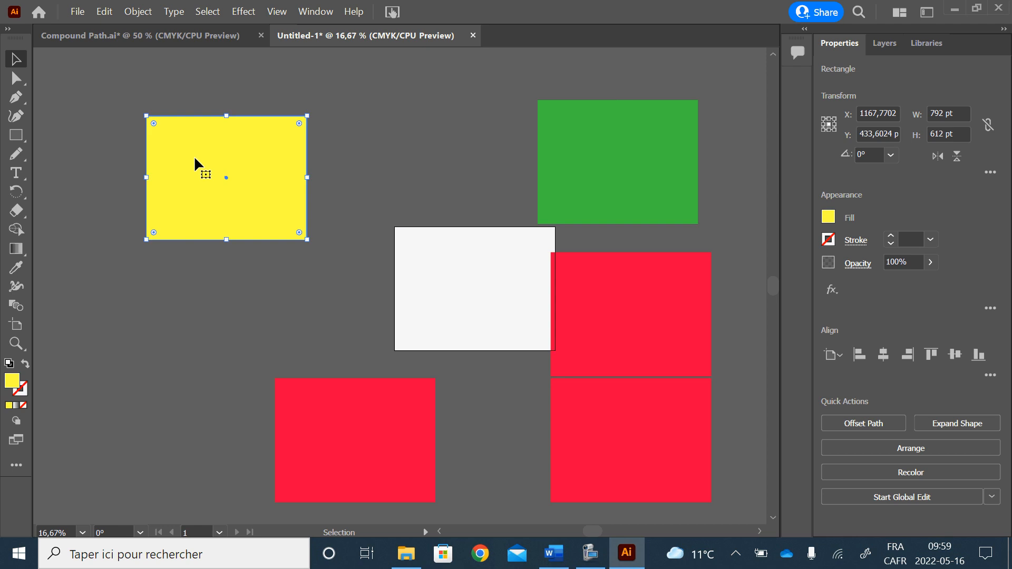
{"action": "left_click", "coordinate": [828, 217]}
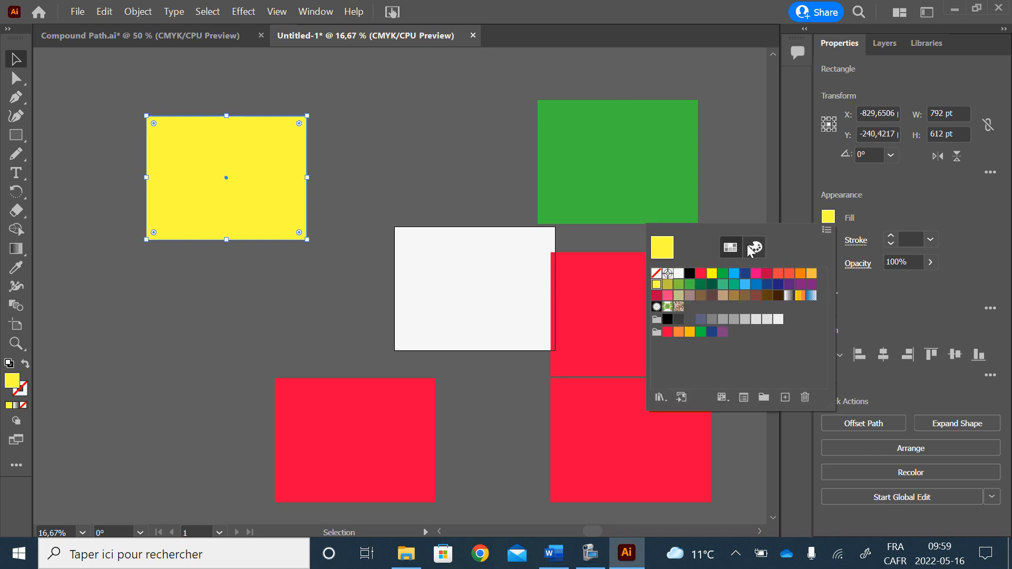
{"action": "left_click", "coordinate": [700, 297]}
{"action": "left_click", "coordinate": [680, 195]}
{"action": "left_click", "coordinate": [828, 217]}
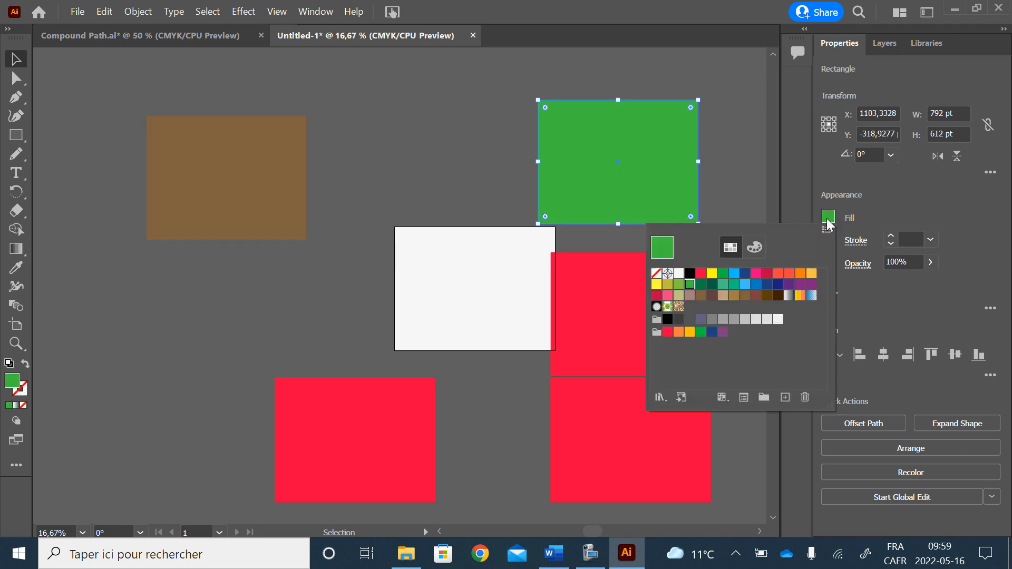
{"action": "left_click", "coordinate": [723, 297]}
- Fill the red rectangle overlapping the artboard with medium brown, the one directly below it with dark brown, and the remaining one with the darkest brown
{"action": "left_click", "coordinate": [605, 316]}
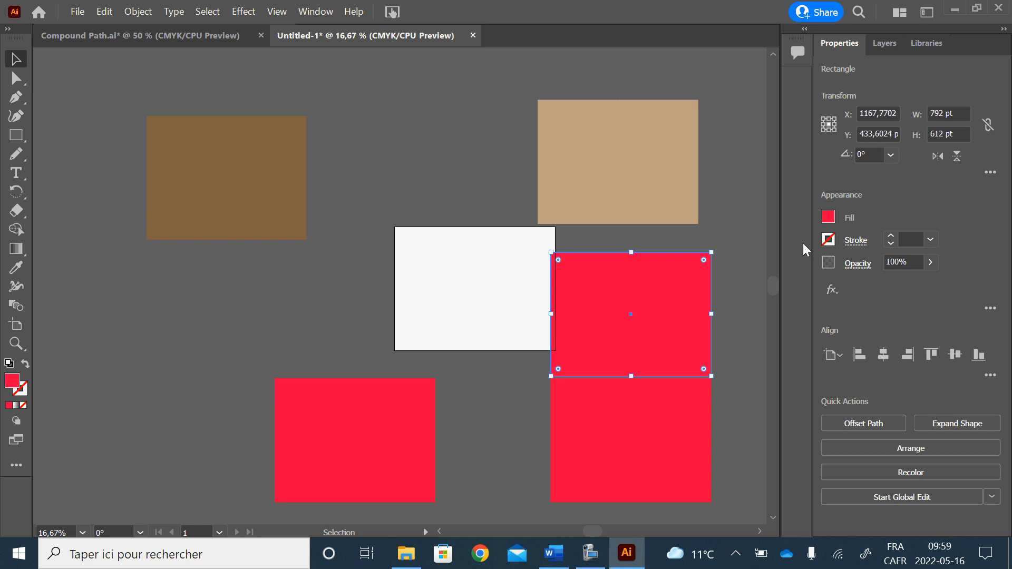
{"action": "left_click", "coordinate": [828, 218]}
{"action": "left_click", "coordinate": [745, 296]}
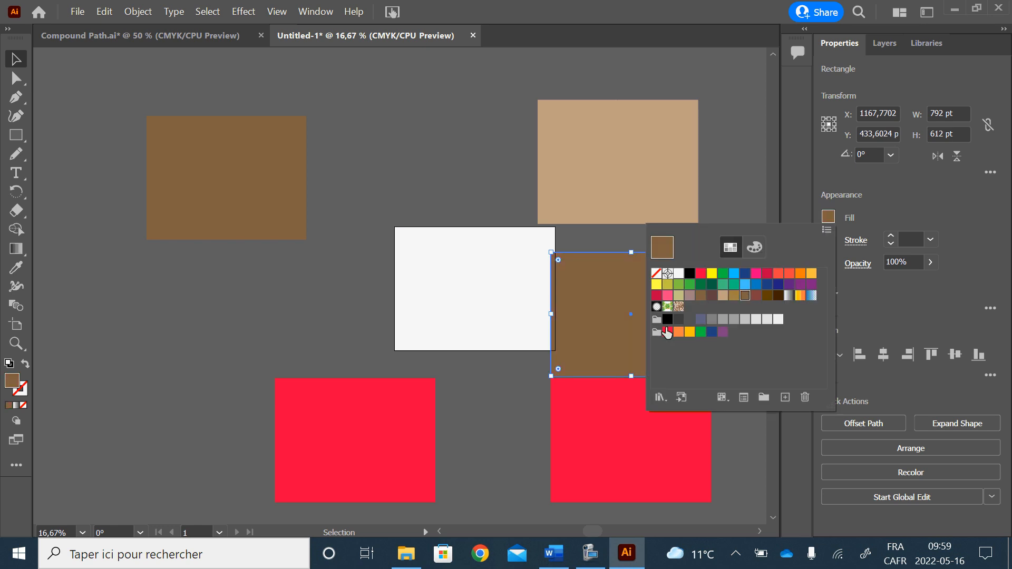
{"action": "left_click", "coordinate": [621, 463]}
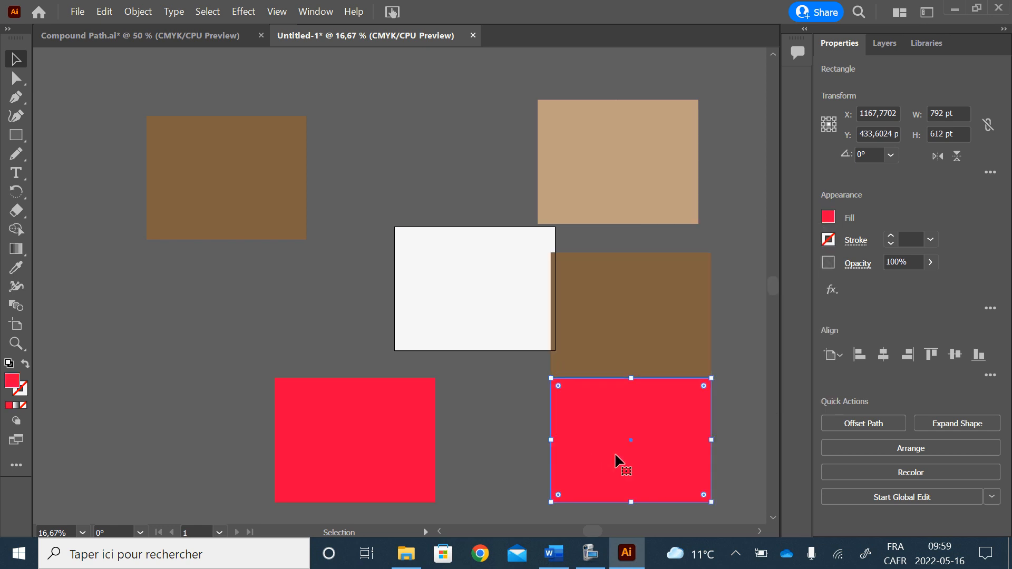
{"action": "left_click", "coordinate": [829, 218]}
{"action": "left_click", "coordinate": [767, 296]}
{"action": "left_click", "coordinate": [375, 464]}
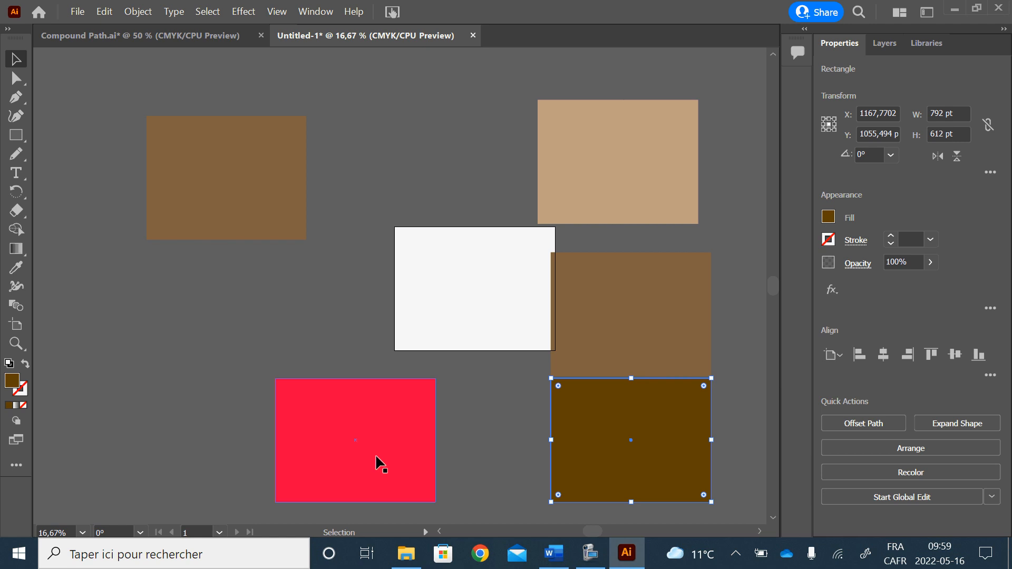
{"action": "left_click", "coordinate": [375, 463]}
{"action": "left_click", "coordinate": [829, 218]}
{"action": "left_click", "coordinate": [778, 295]}
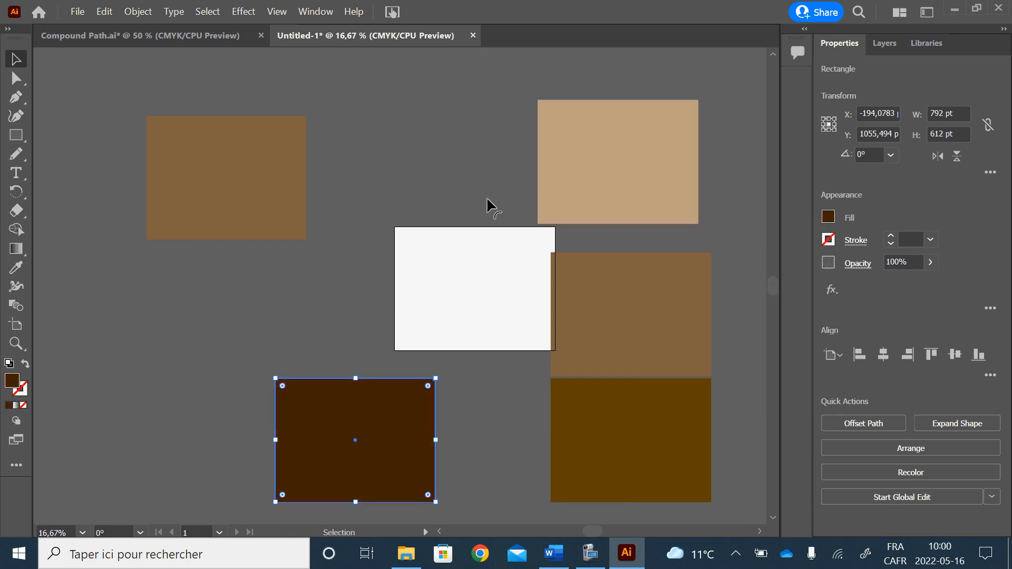
- Try to make a compound path from the light tan rectangle and its wavy outline
{"action": "left_click", "coordinate": [550, 136]}
{"action": "left_click", "coordinate": [512, 75]}
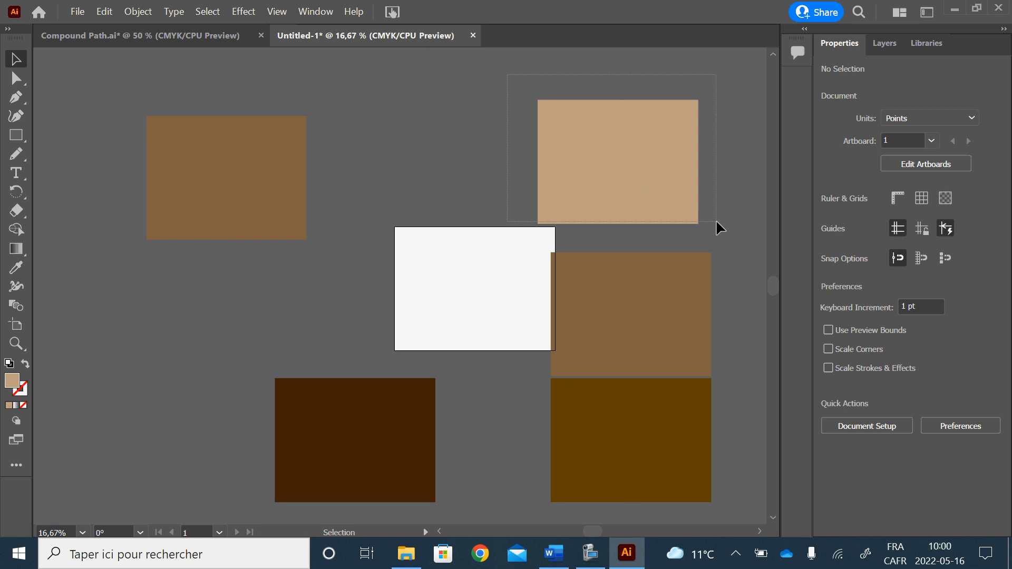
{"action": "left_click", "coordinate": [551, 181]}
{"action": "left_click", "coordinate": [138, 12]}
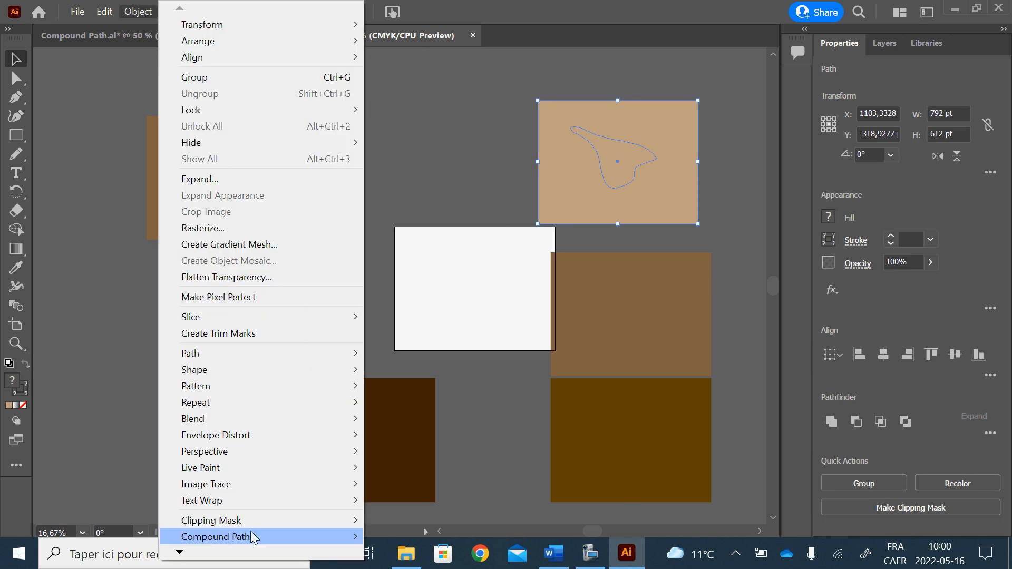
{"action": "mouse_move", "coordinate": [252, 536]}
{"action": "left_click", "coordinate": [398, 537]}
{"action": "left_click", "coordinate": [741, 243]}
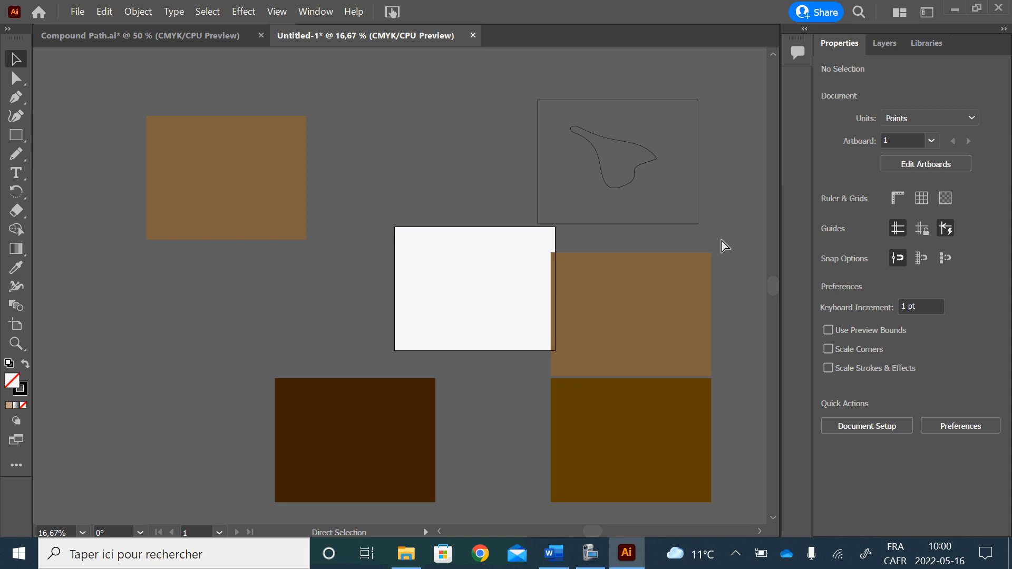
- Undo the compound path made from the light tan rectangle and its outline
{"action": "key", "text": "ctrl+z"}
{"action": "key", "text": "ctrl+z"}
{"action": "key", "text": "ctrl+z"}
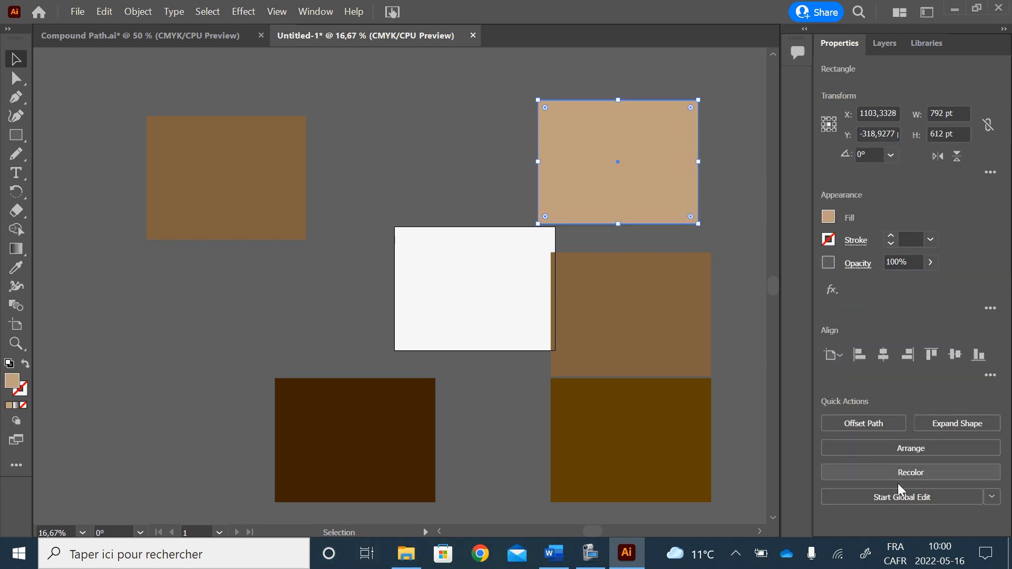
- Send the light tan rectangle to the back and combine it with its wavy outline into a compound path
{"action": "left_click", "coordinate": [906, 449]}
{"action": "left_click", "coordinate": [901, 508]}
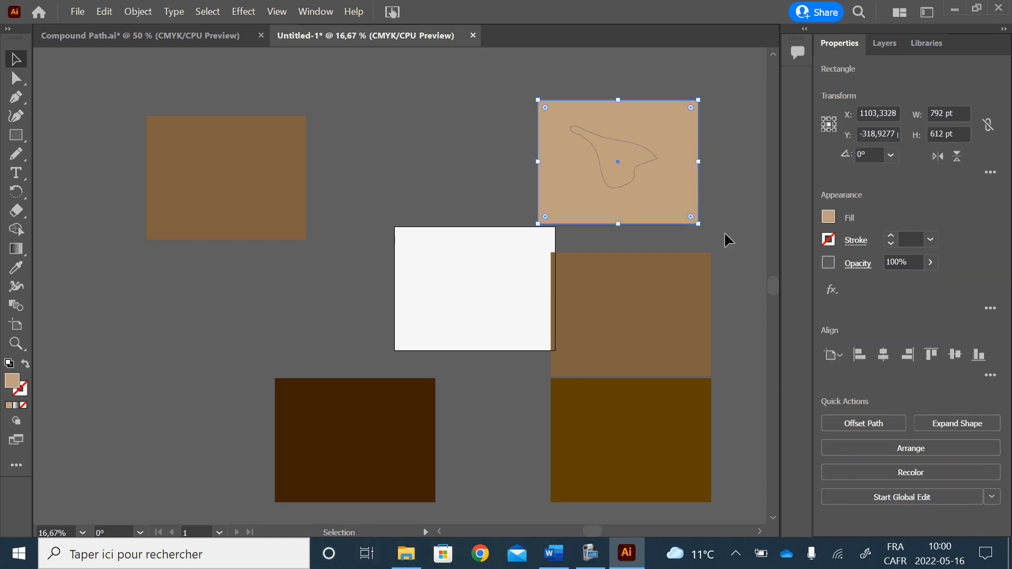
{"action": "left_click", "coordinate": [518, 91]}
{"action": "left_click_drag", "start_coordinate": [750, 240], "coordinate": [751, 243]}
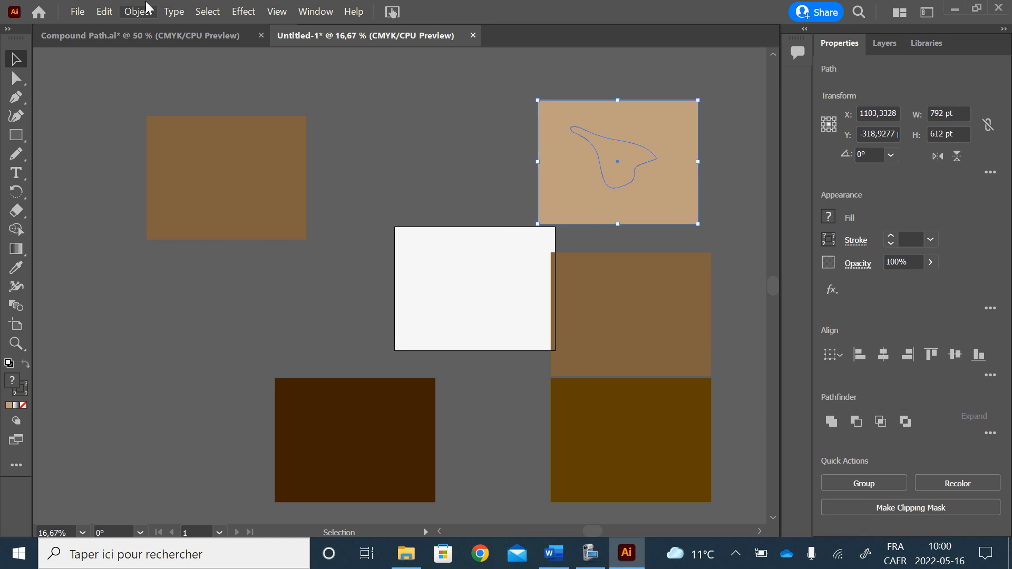
{"action": "left_click", "coordinate": [139, 11]}
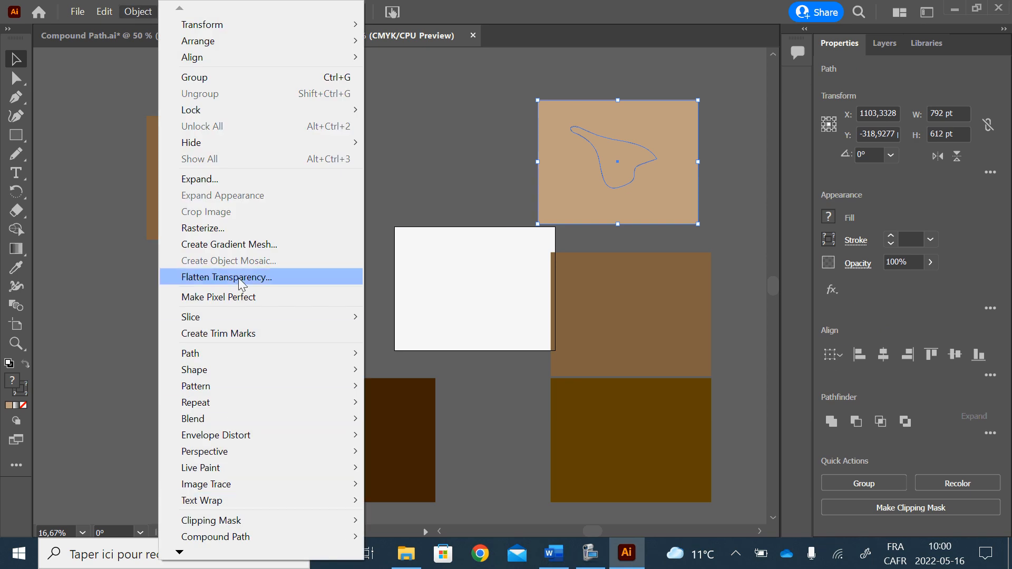
{"action": "mouse_move", "coordinate": [353, 521]}
{"action": "left_click", "coordinate": [426, 538]}
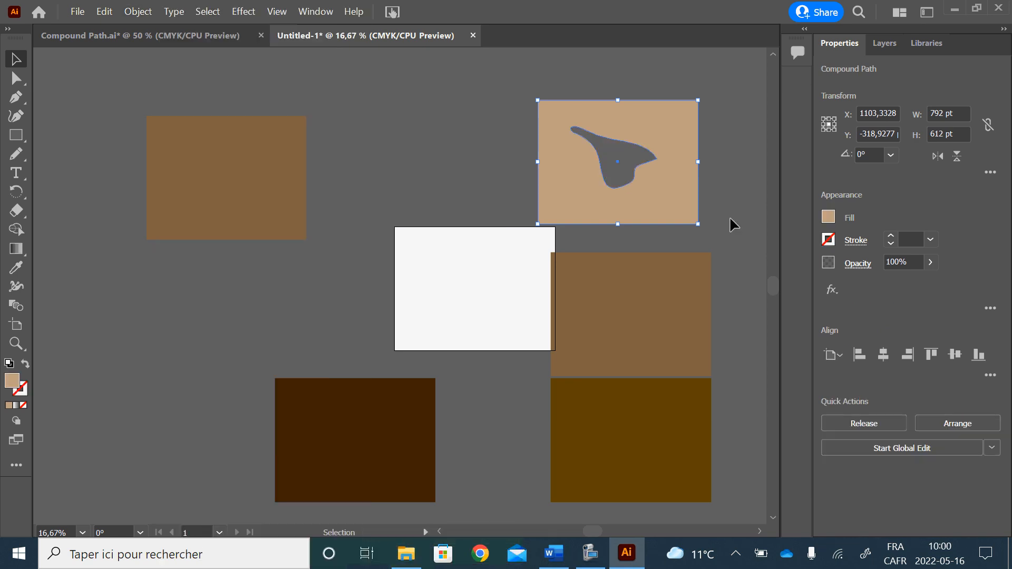
{"action": "left_click", "coordinate": [729, 217]}
- Send the medium brown rectangle overlapping the artboard and the dark brown one below it to the back
{"action": "left_click", "coordinate": [606, 290]}
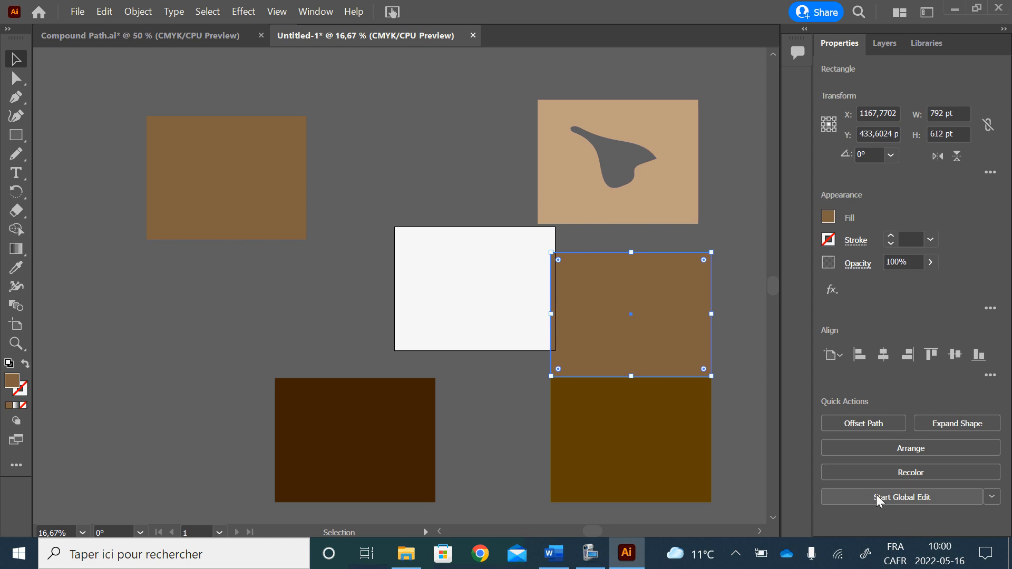
{"action": "left_click", "coordinate": [911, 446]}
{"action": "left_click", "coordinate": [874, 507]}
{"action": "left_click", "coordinate": [682, 475]}
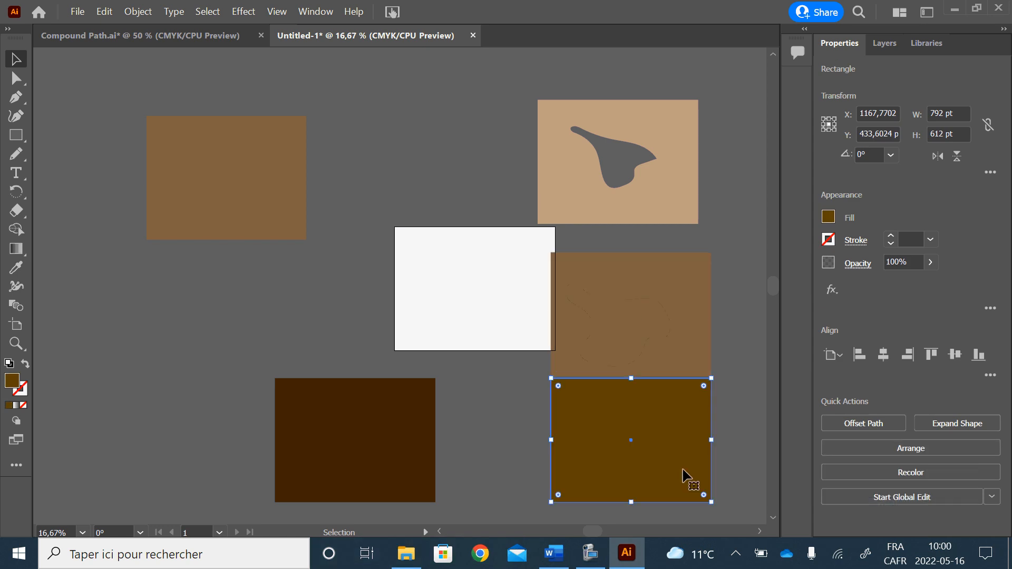
{"action": "left_click", "coordinate": [904, 448]}
{"action": "left_click", "coordinate": [849, 507]}
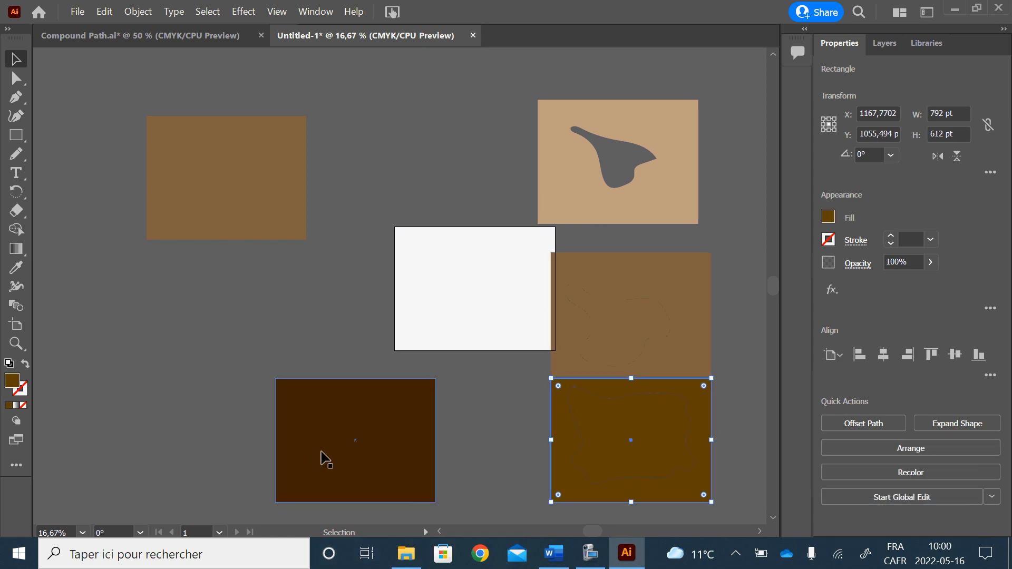
- Send the darkest brown rectangle to the back, and send the dark brown one to the back once more
{"action": "left_click", "coordinate": [370, 464]}
{"action": "left_click", "coordinate": [911, 448]}
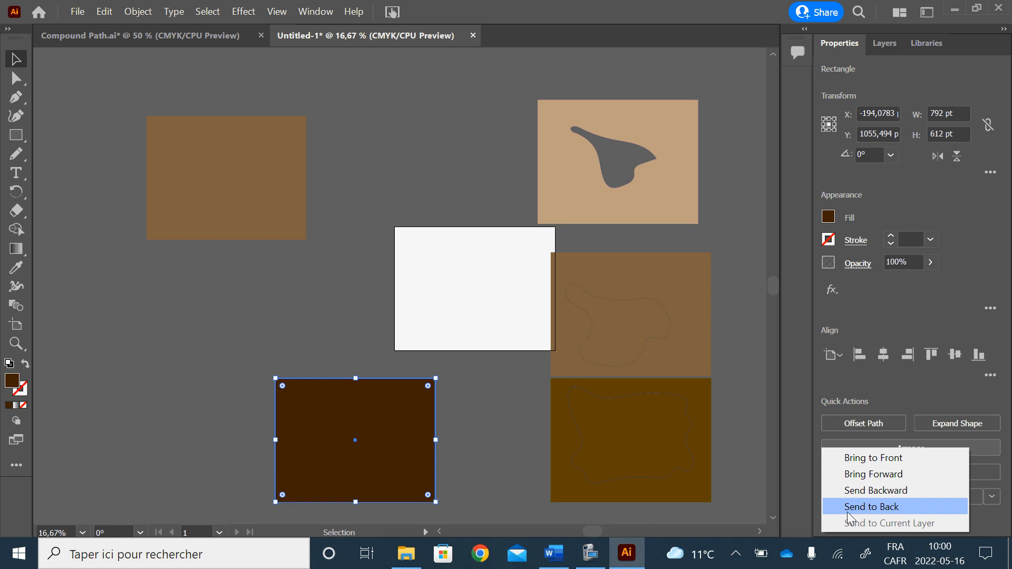
{"action": "left_click", "coordinate": [488, 416]}
{"action": "left_click", "coordinate": [434, 422]}
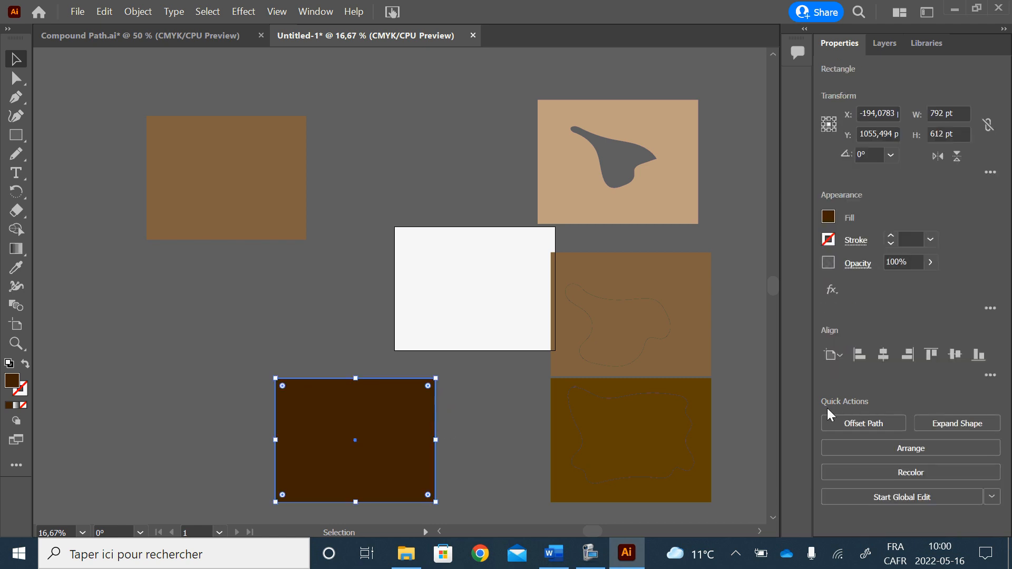
{"action": "left_click", "coordinate": [870, 449]}
{"action": "left_click", "coordinate": [870, 506]}
{"action": "left_click", "coordinate": [722, 418]}
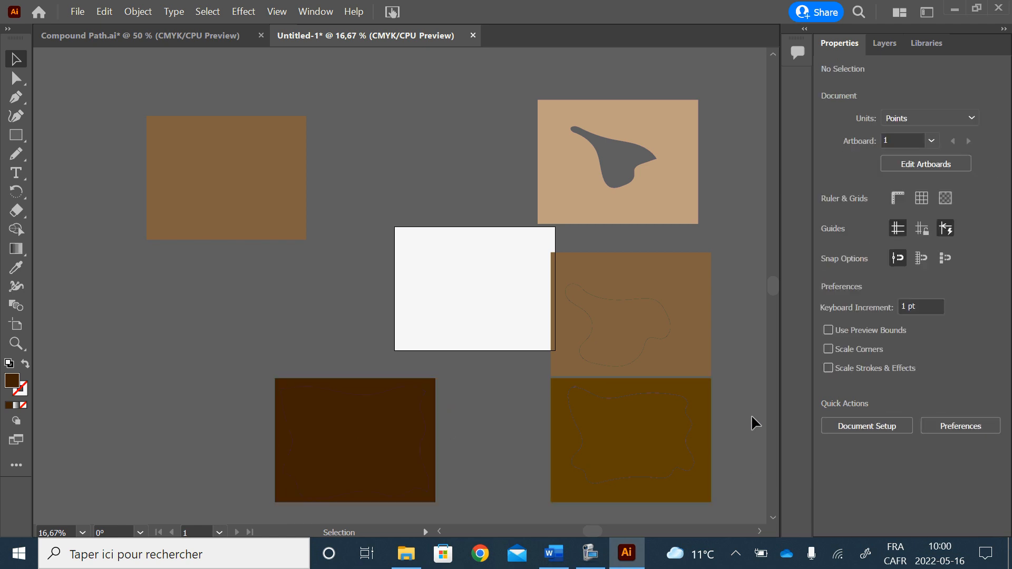
{"action": "left_click", "coordinate": [711, 409]}
{"action": "left_click", "coordinate": [868, 449]}
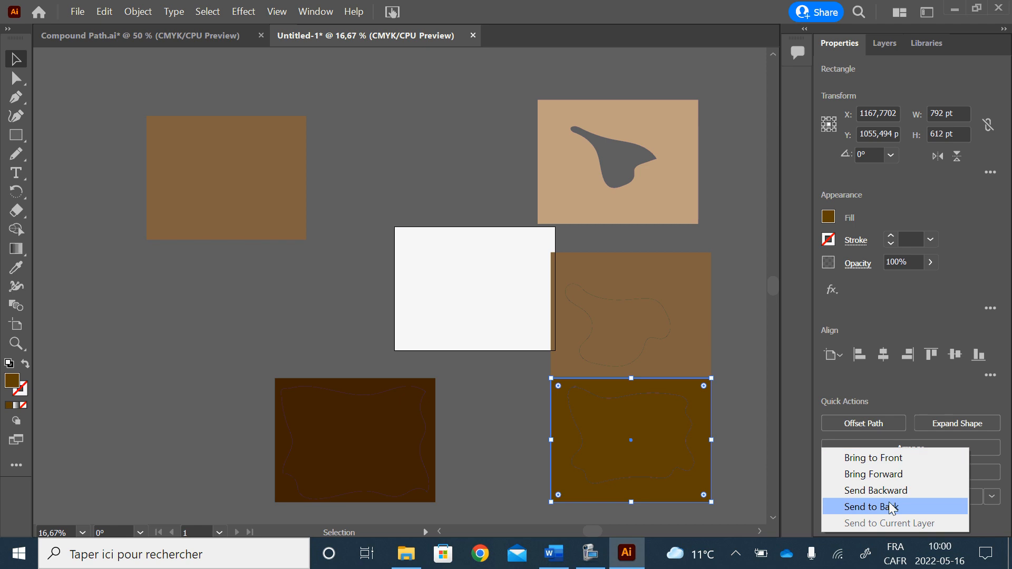
{"action": "left_click", "coordinate": [868, 507]}
{"action": "left_click", "coordinate": [738, 401]}
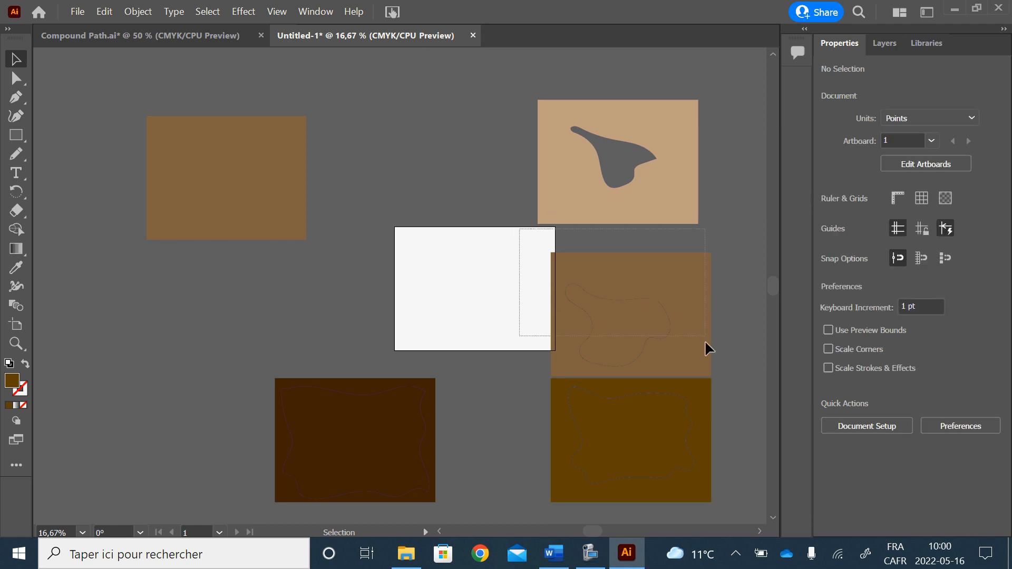
- Make a compound path from the medium brown rectangle overlapping the artboard and its wavy outline
{"action": "left_click_drag", "start_coordinate": [732, 376], "coordinate": [733, 376]}
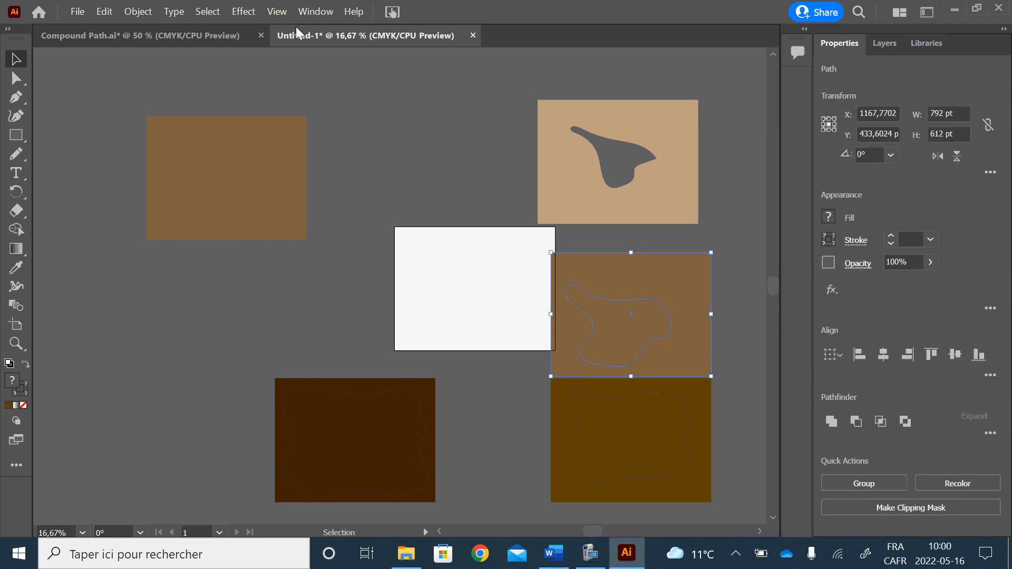
{"action": "left_click", "coordinate": [148, 13]}
{"action": "mouse_move", "coordinate": [256, 538]}
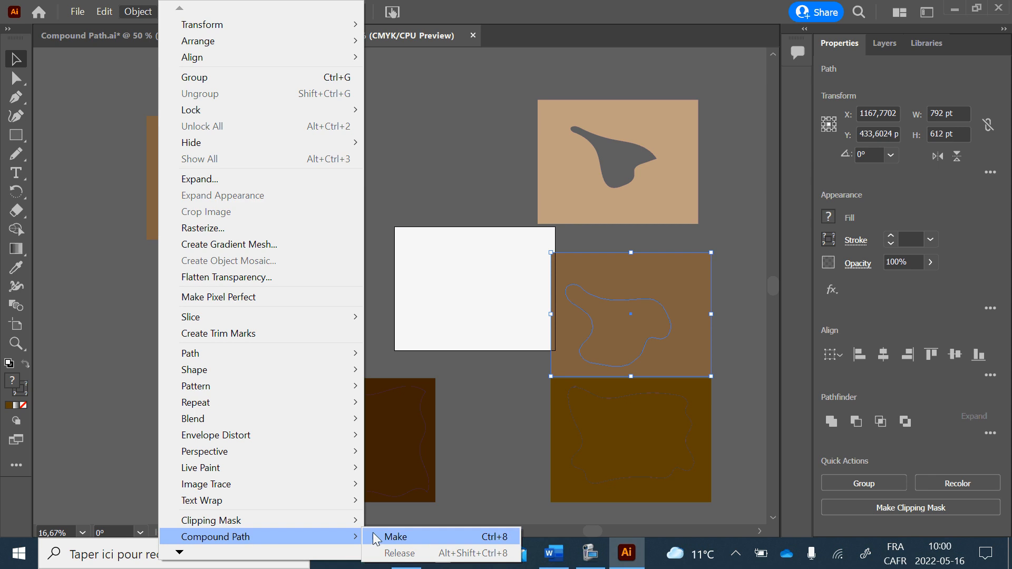
{"action": "left_click", "coordinate": [396, 537]}
- Make a compound path from the dark brown rectangle below the medium brown one and its wavy outline
{"action": "left_click_drag", "start_coordinate": [722, 515], "coordinate": [537, 383]}
{"action": "left_click", "coordinate": [138, 12]}
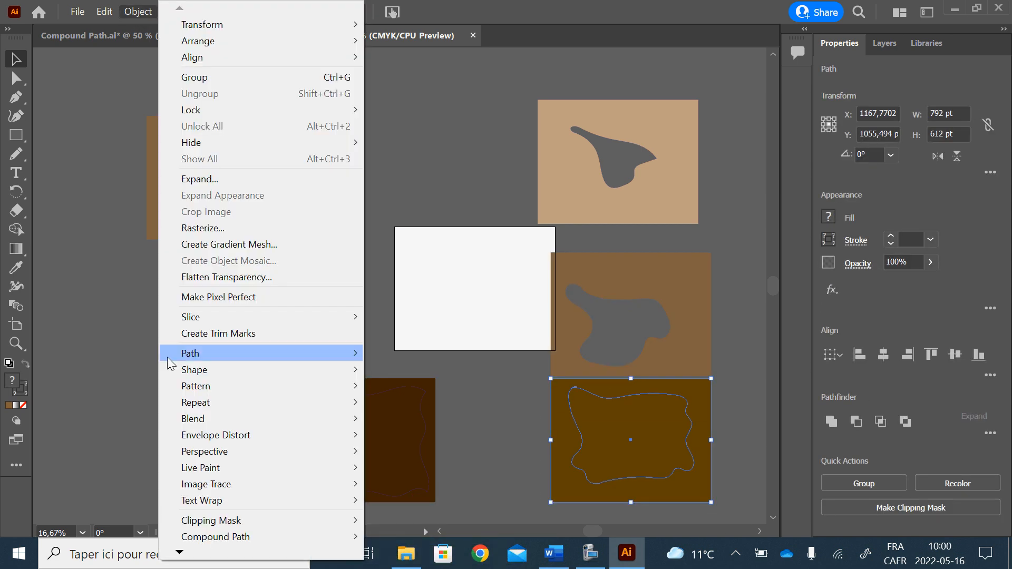
{"action": "mouse_move", "coordinate": [256, 537]}
{"action": "left_click", "coordinate": [395, 534]}
{"action": "left_click", "coordinate": [477, 509]}
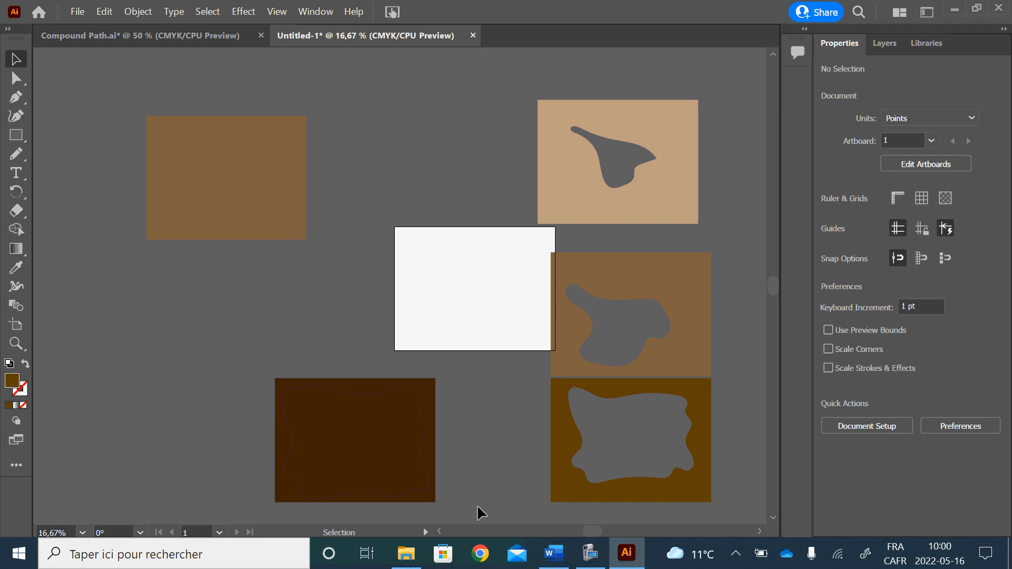
- Make a compound path from the darkest brown rectangle and the largest wavy outline
{"action": "left_click_drag", "start_coordinate": [447, 506], "coordinate": [295, 440]}
{"action": "left_click", "coordinate": [138, 12]}
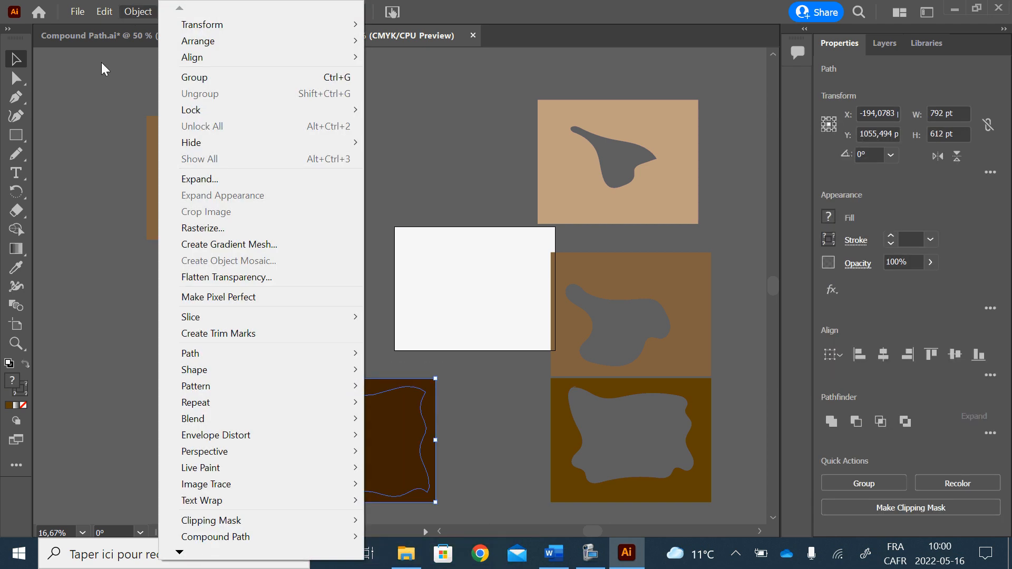
{"action": "mouse_move", "coordinate": [296, 537]}
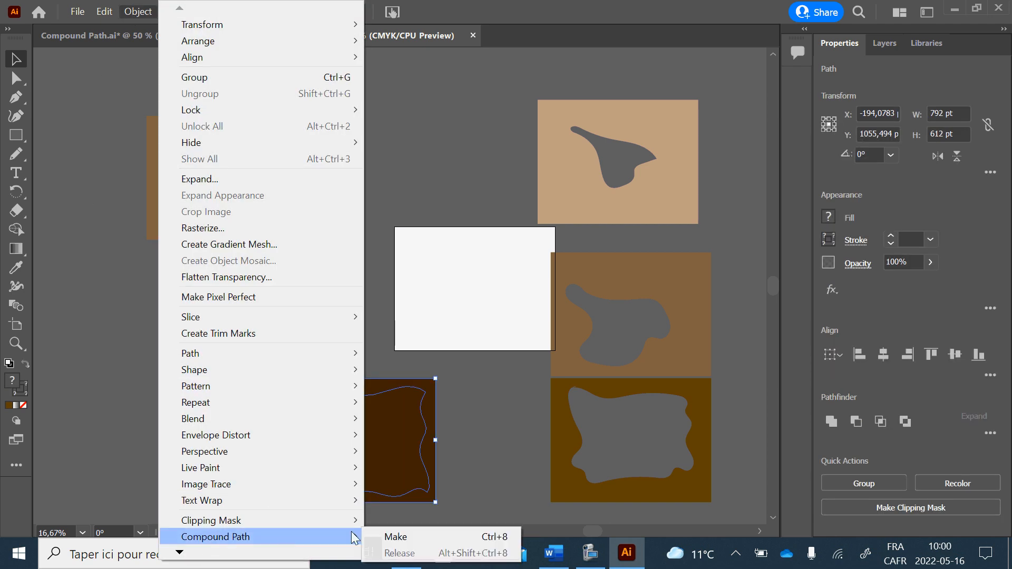
{"action": "left_click", "coordinate": [430, 537]}
{"action": "left_click", "coordinate": [455, 446]}
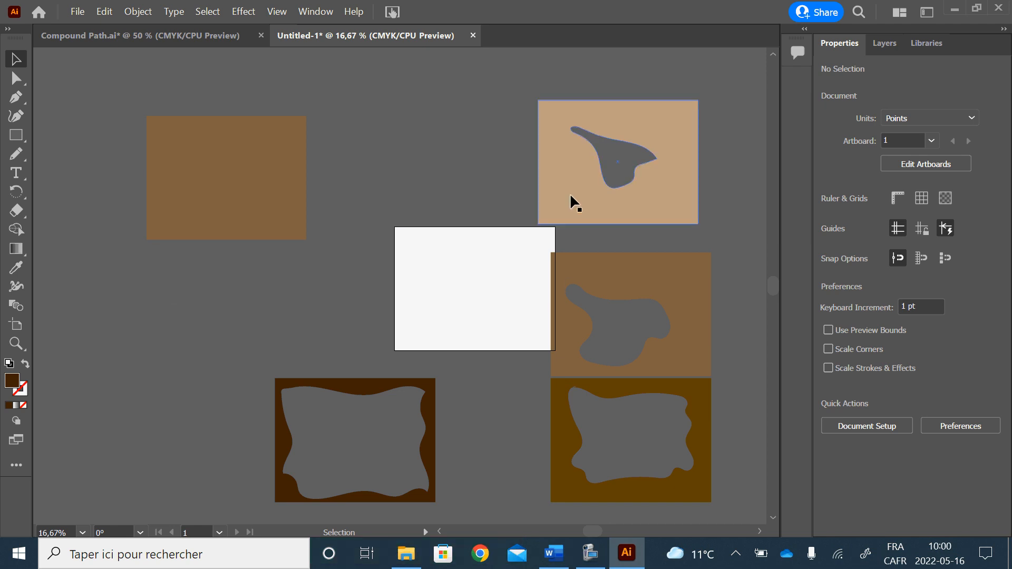
- Place the darkest brown cut-out on the artboard, position the dark brown cut-out over it and send the dark brown one to the back
{"action": "left_click_drag", "start_coordinate": [434, 425], "coordinate": [552, 272]}
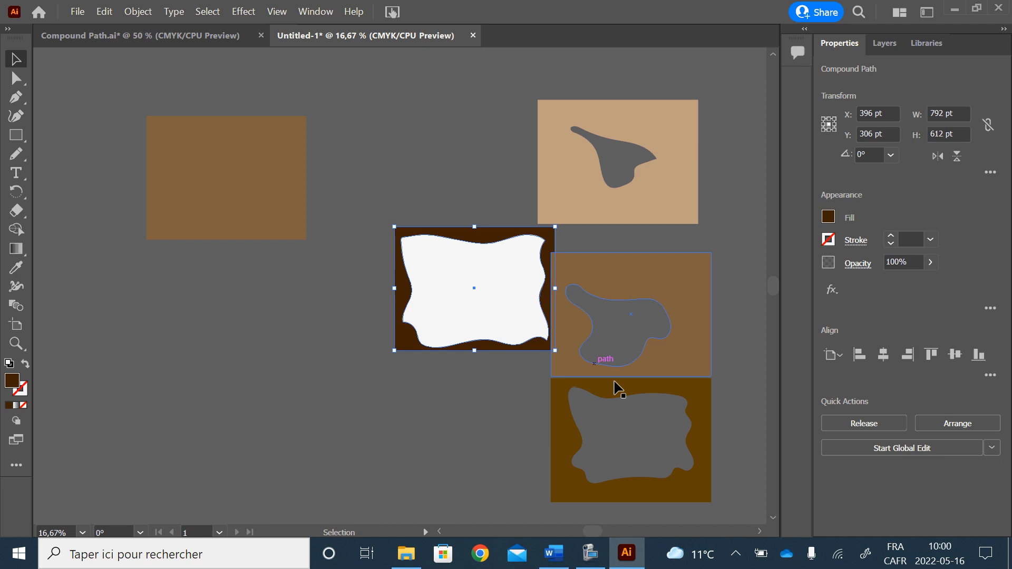
{"action": "left_click_drag", "start_coordinate": [701, 383], "coordinate": [547, 240]}
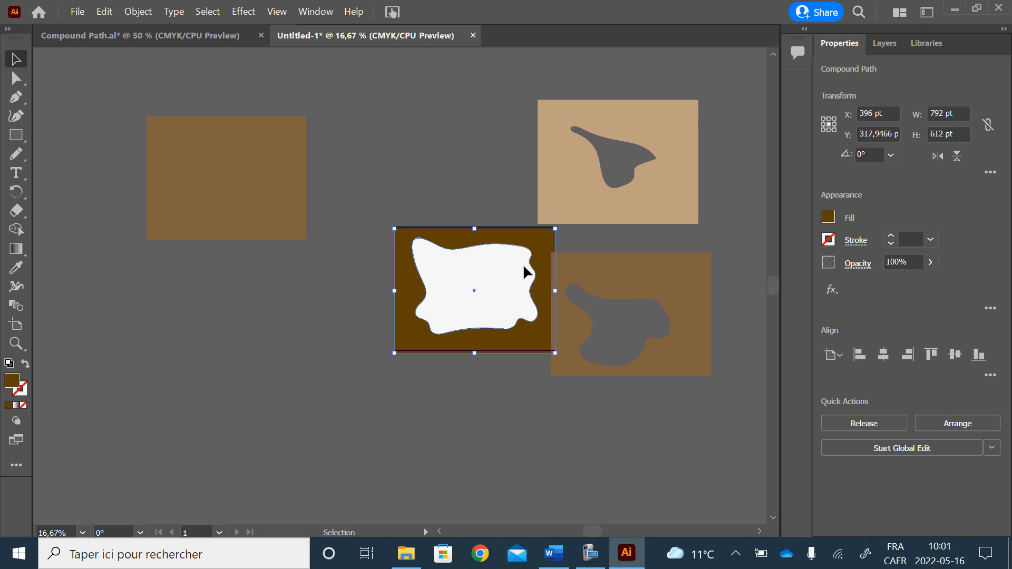
{"action": "right_click", "coordinate": [540, 254]}
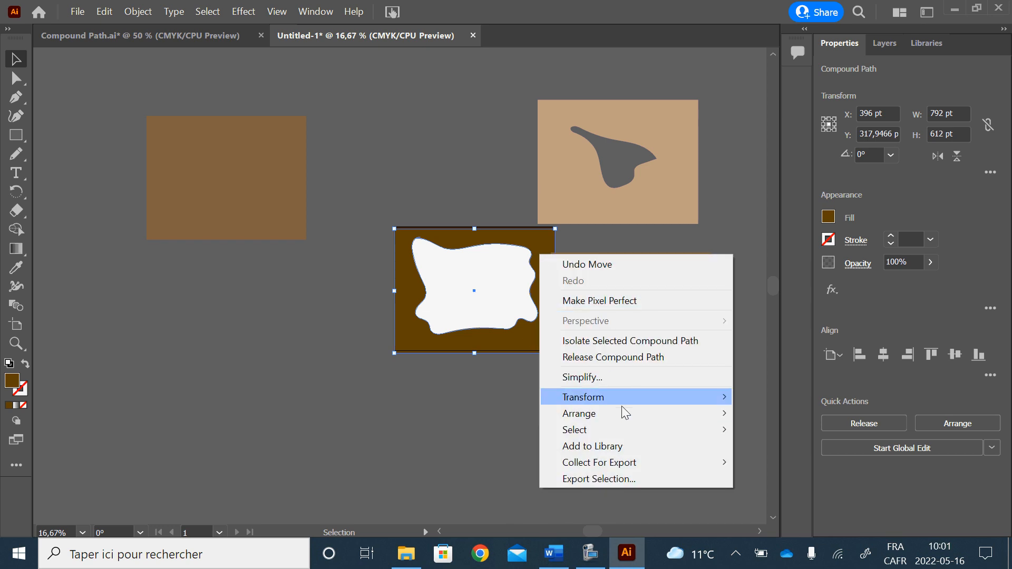
{"action": "mouse_move", "coordinate": [625, 413]}
{"action": "left_click", "coordinate": [803, 464]}
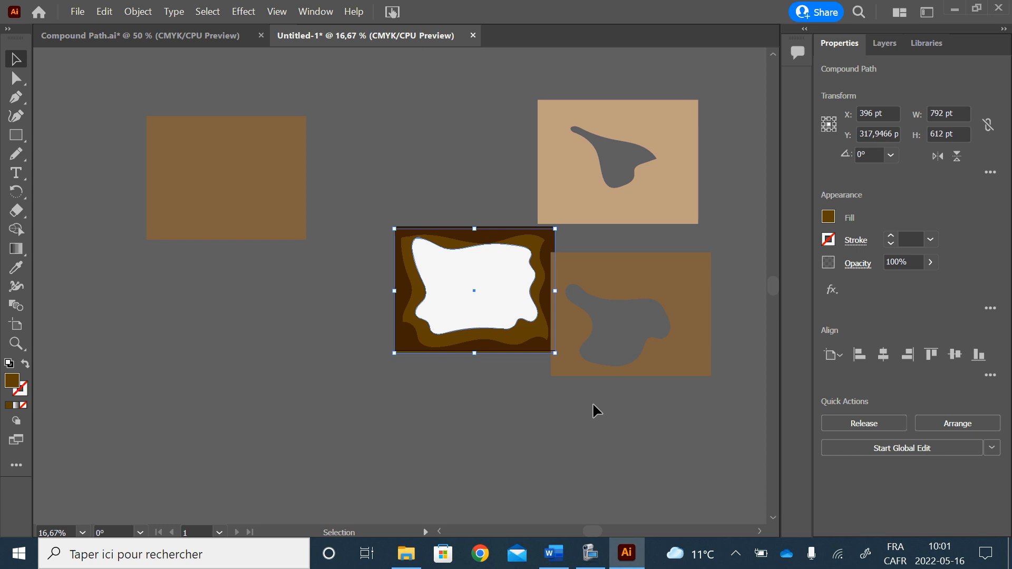
- Move the medium brown cut-out onto the stack on the artboard and send it to the back
{"action": "left_click_drag", "start_coordinate": [671, 300], "coordinate": [517, 251]}
{"action": "right_click", "coordinate": [530, 281]}
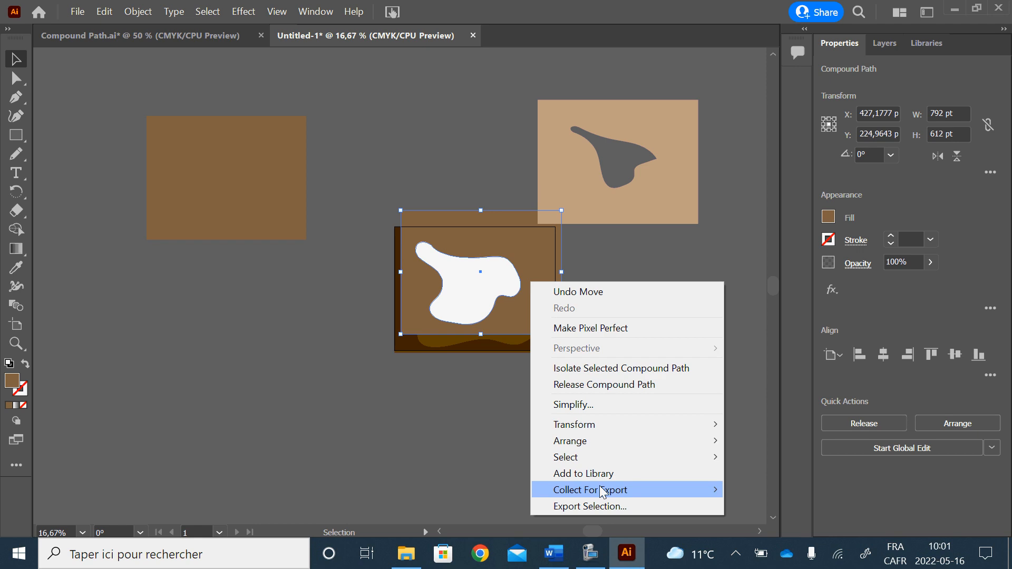
{"action": "mouse_move", "coordinate": [580, 442]}
{"action": "left_click", "coordinate": [759, 486]}
{"action": "left_click", "coordinate": [657, 388]}
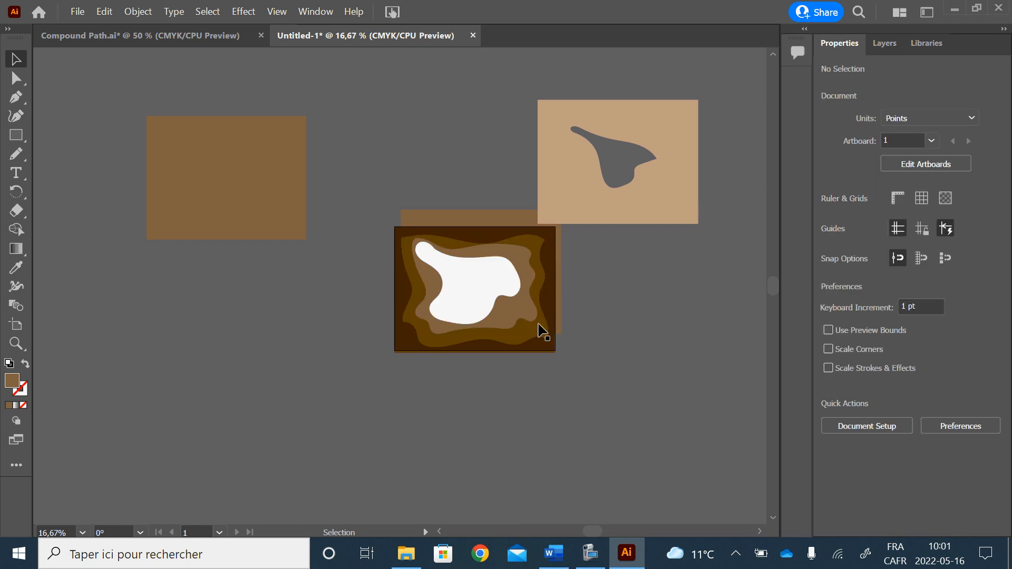
- Move the light tan cut-out onto the stack on the artboard and send it to the back
{"action": "left_click_drag", "start_coordinate": [665, 210], "coordinate": [520, 327]}
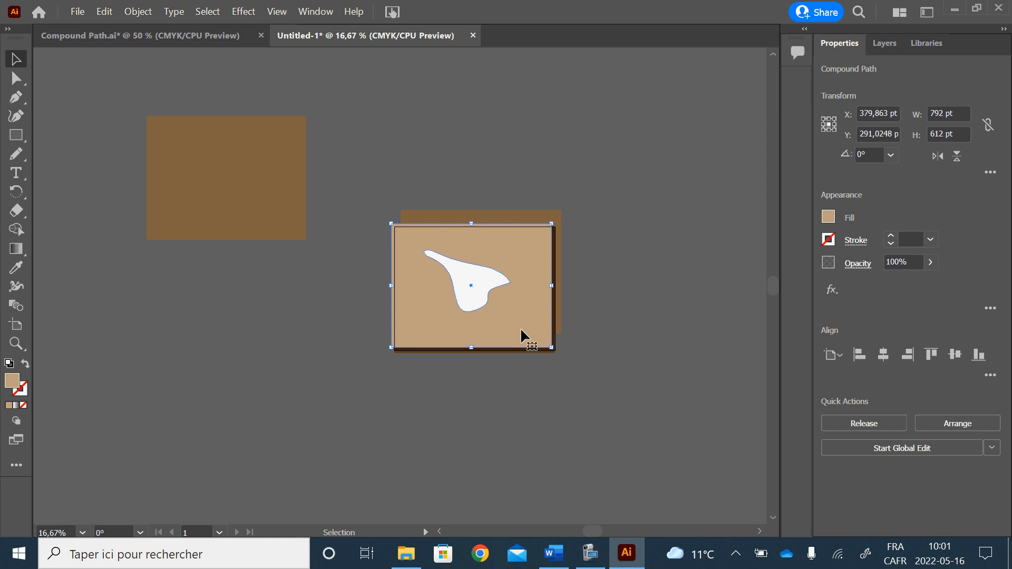
{"action": "right_click", "coordinate": [549, 330]}
{"action": "mouse_move", "coordinate": [607, 244]}
{"action": "left_click", "coordinate": [749, 297]}
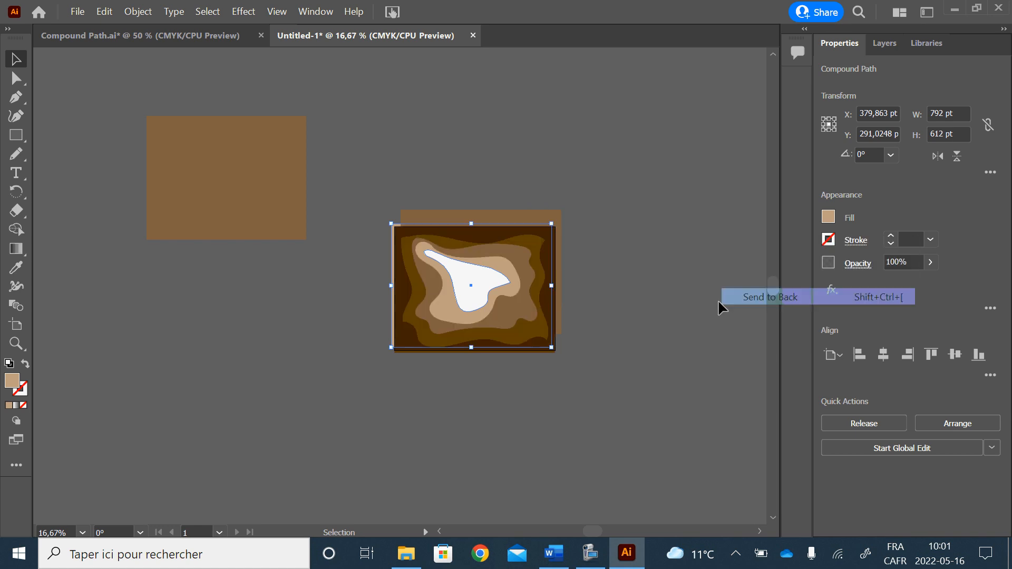
{"action": "left_click", "coordinate": [627, 348]}
- Move the uncut brown rectangle onto the artboard and send it to the back as the base layer
{"action": "left_click_drag", "start_coordinate": [193, 174], "coordinate": [438, 282]}
{"action": "right_click", "coordinate": [438, 282]}
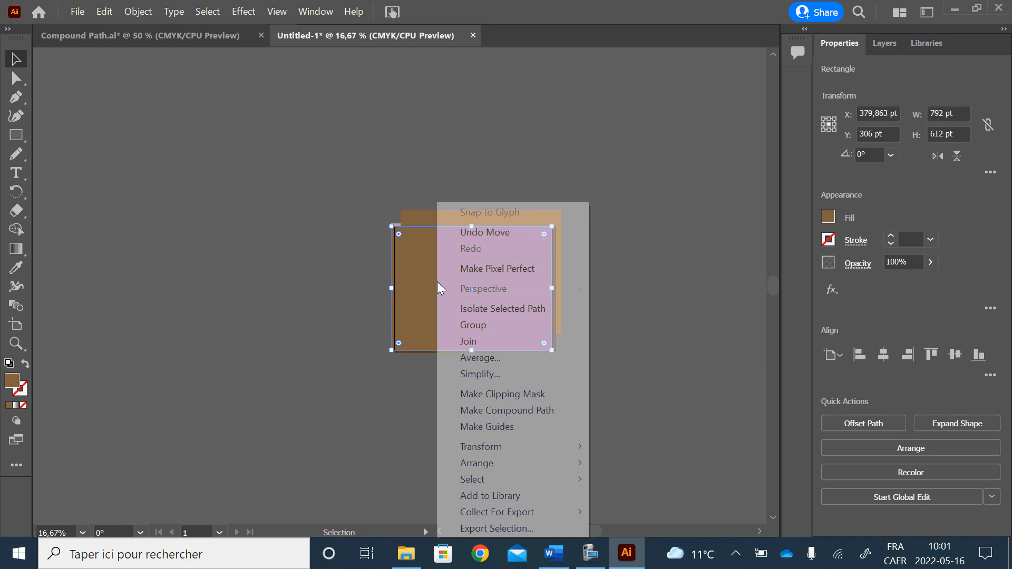
{"action": "mouse_move", "coordinate": [478, 463]}
{"action": "left_click", "coordinate": [638, 512]}
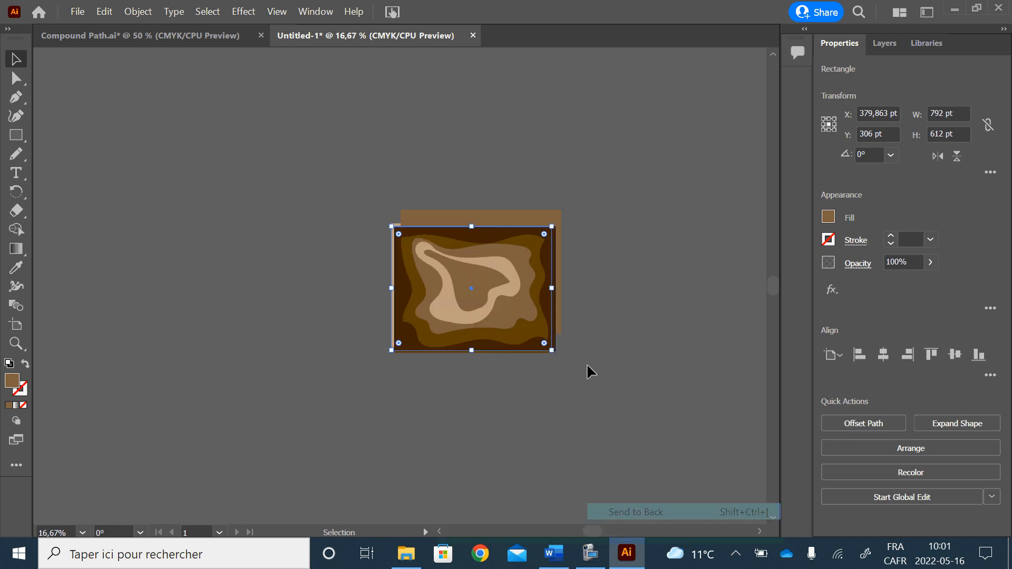
{"action": "left_click", "coordinate": [587, 365]}
- Apply a drop shadow to all layers with X offset, Y offset and blur each set to 7 pt
{"action": "scroll", "coordinate": [463, 280], "scroll_direction": "up", "scroll_amount": 3}
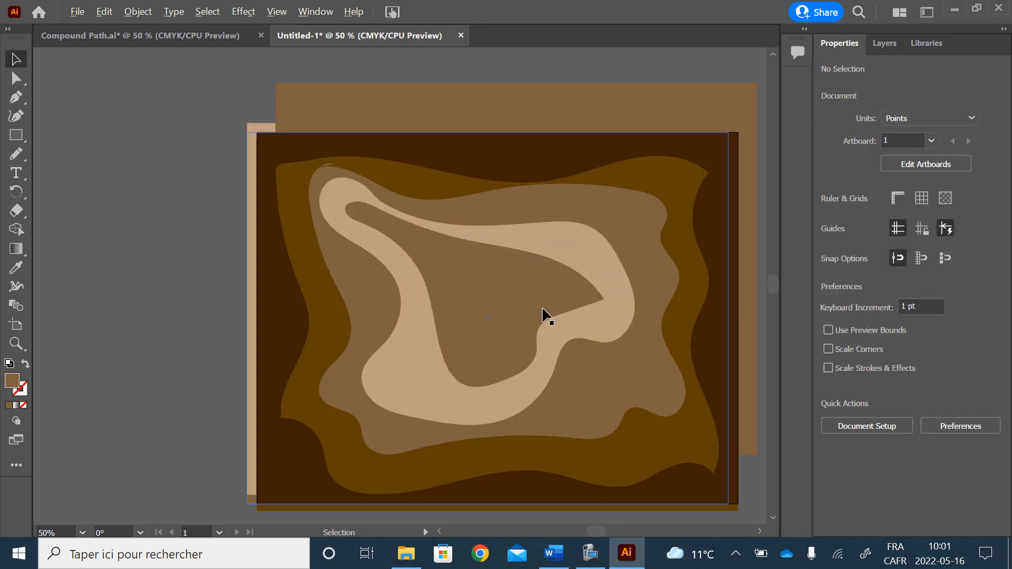
{"action": "scroll", "coordinate": [543, 314], "scroll_direction": "down", "scroll_amount": 1}
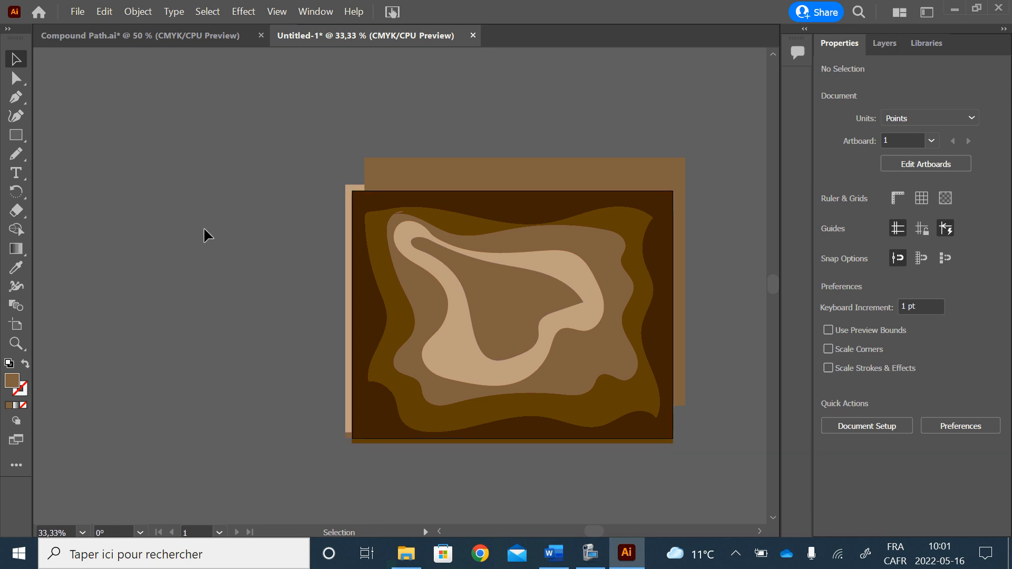
{"action": "key", "text": "ctrl+a"}
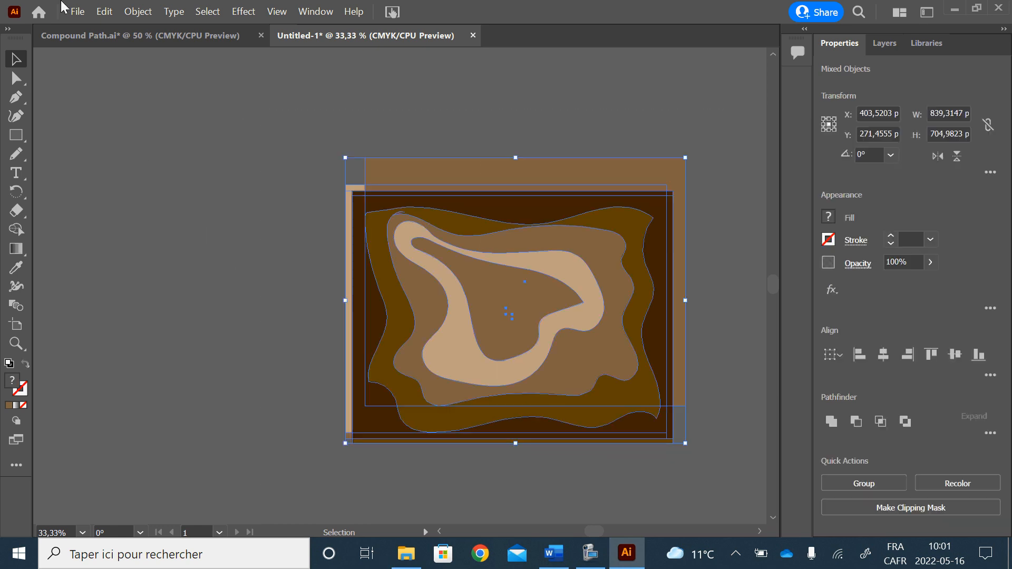
{"action": "left_click", "coordinate": [244, 11]}
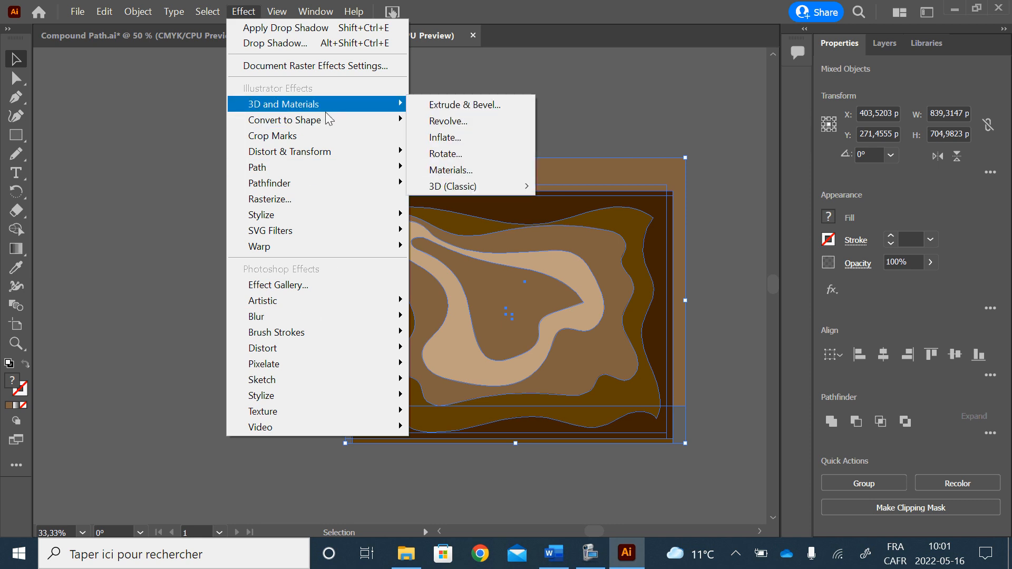
{"action": "mouse_move", "coordinate": [303, 211]}
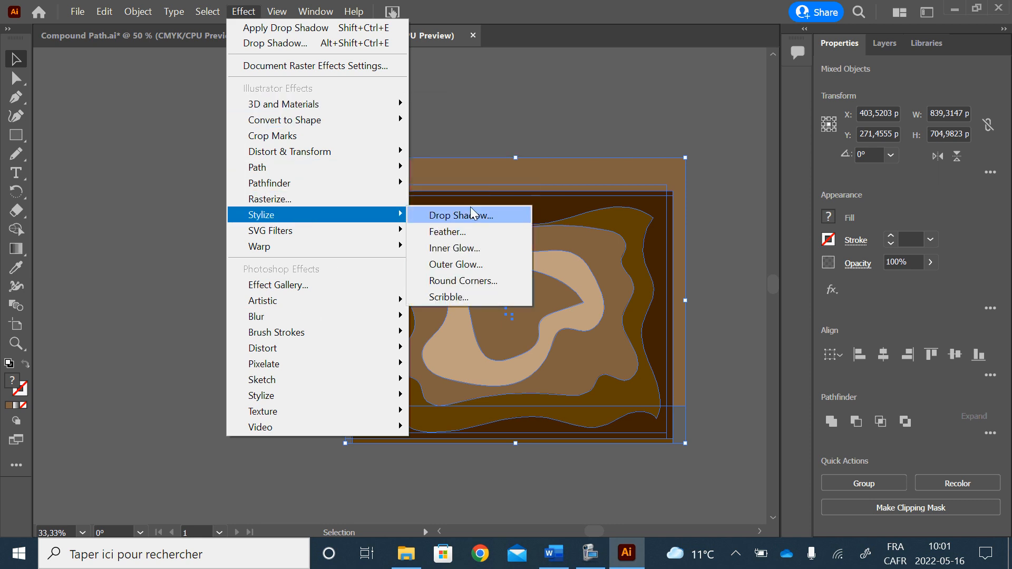
{"action": "left_click", "coordinate": [482, 216]}
{"action": "left_click_drag", "start_coordinate": [674, 148], "coordinate": [158, 134]}
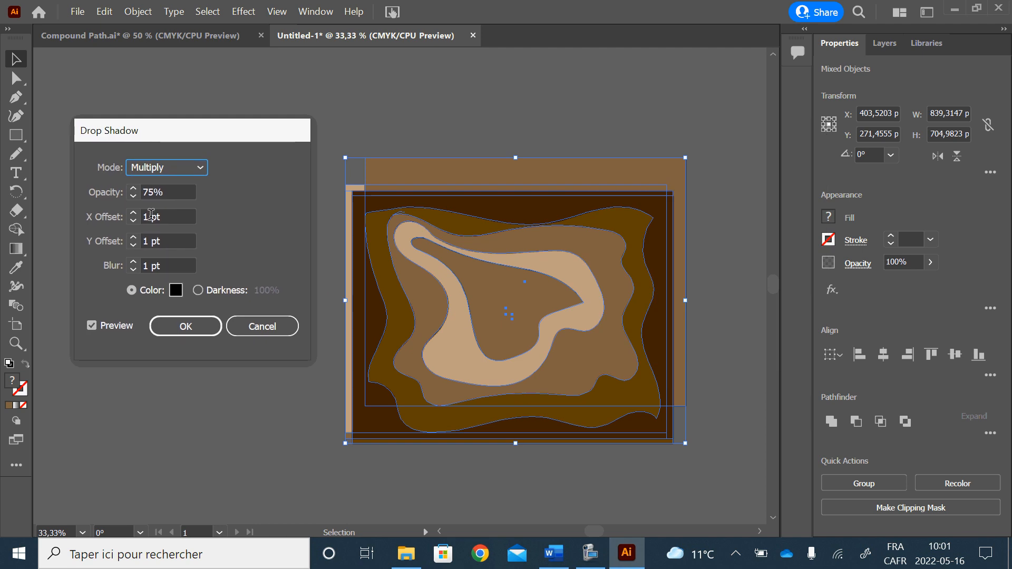
{"action": "double_click", "coordinate": [146, 215]}
{"action": "type", "text": "0"}
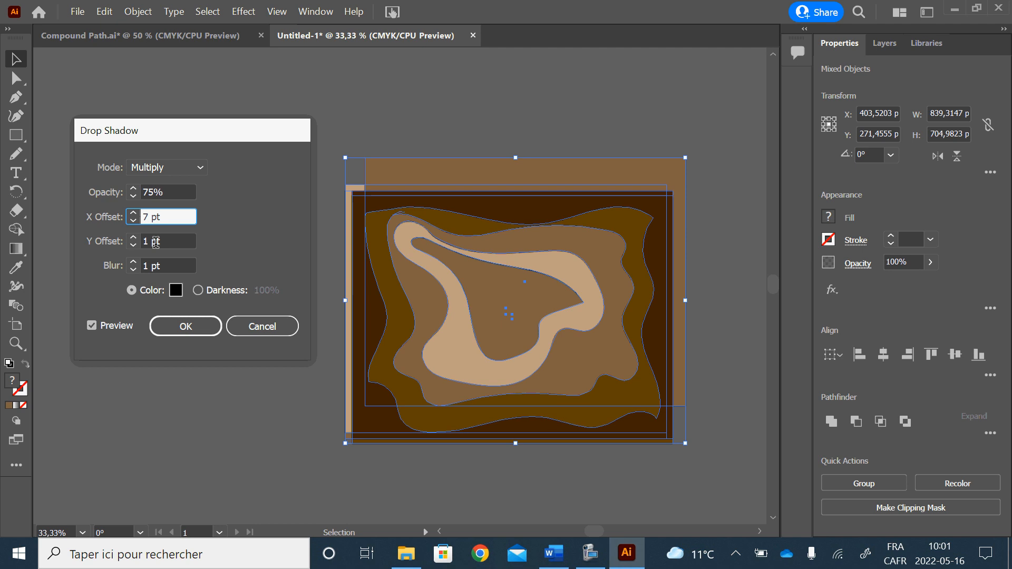
{"action": "double_click", "coordinate": [148, 241]}
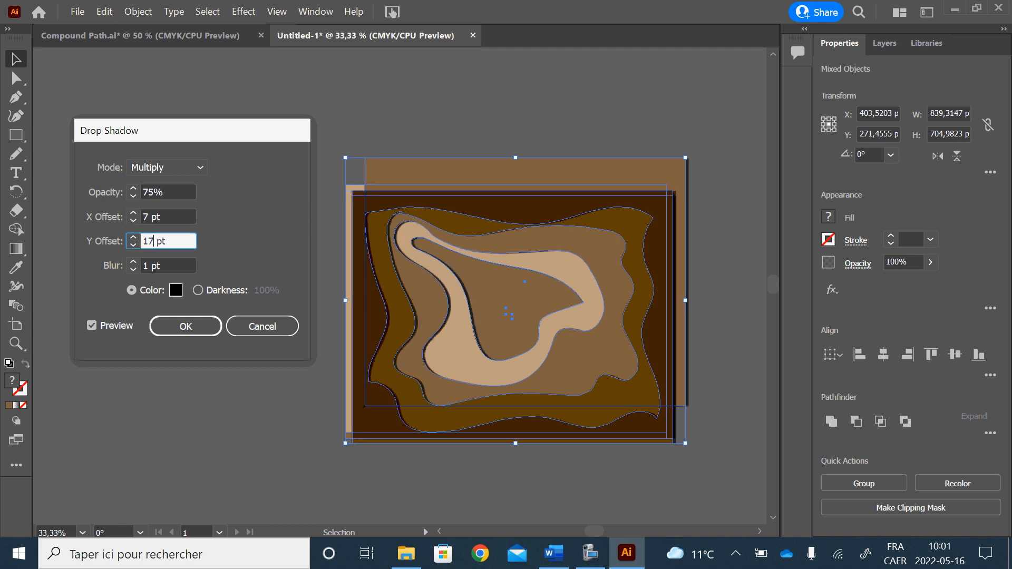
{"action": "double_click", "coordinate": [148, 265]}
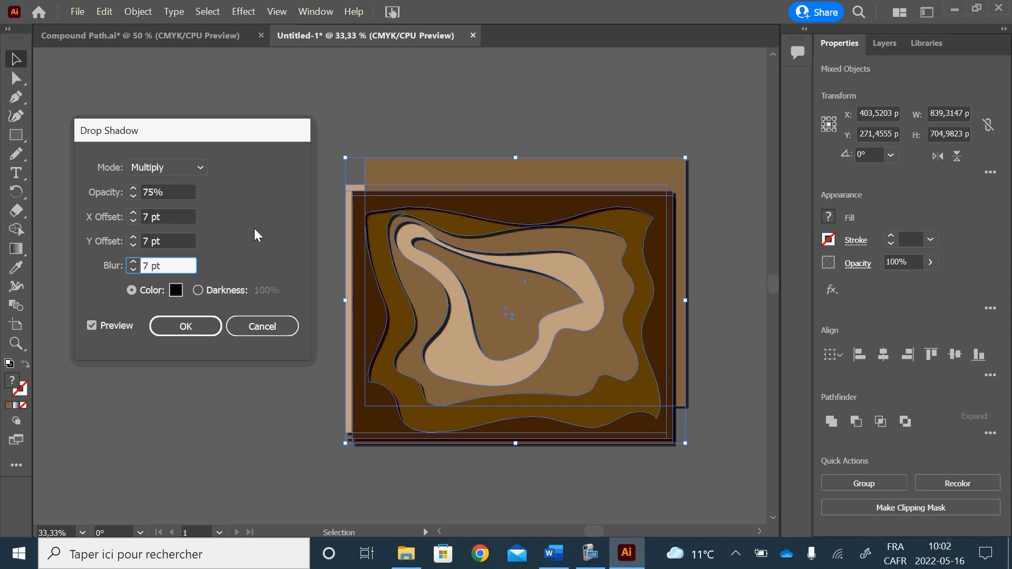
{"action": "left_click", "coordinate": [191, 325]}
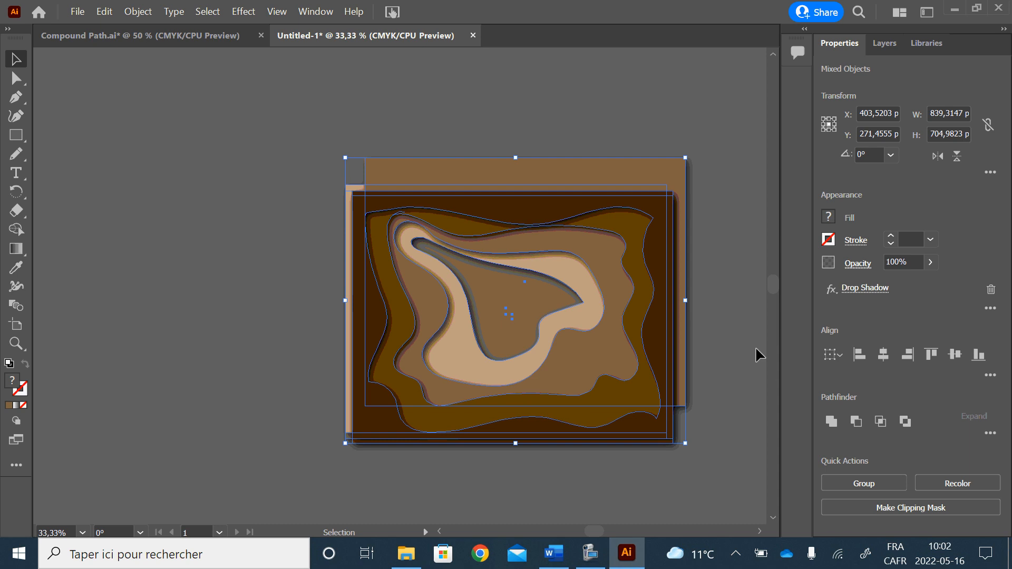
{"action": "left_click", "coordinate": [738, 344]}
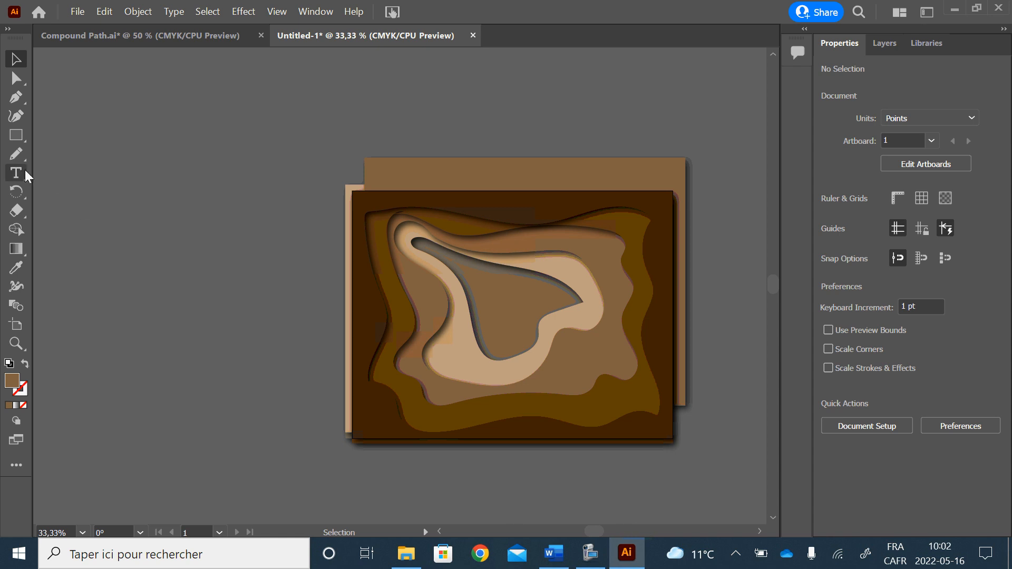
- Draw a rectangle of about 483 by 387 pt over the artwork's lower-left part, fitted to the artboard's left and bottom edges
{"action": "left_click", "coordinate": [17, 140]}
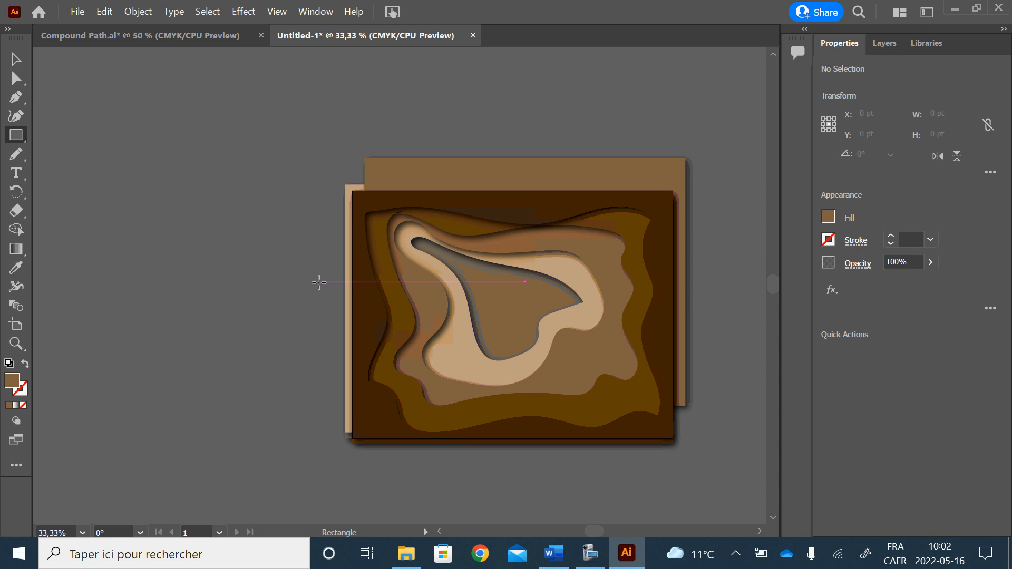
{"action": "mouse_move", "coordinate": [318, 282]}
{"action": "left_mouse_down"}
{"action": "mouse_move", "coordinate": [524, 456]}
{"action": "mouse_move", "coordinate": [548, 454]}
{"action": "left_mouse_up"}
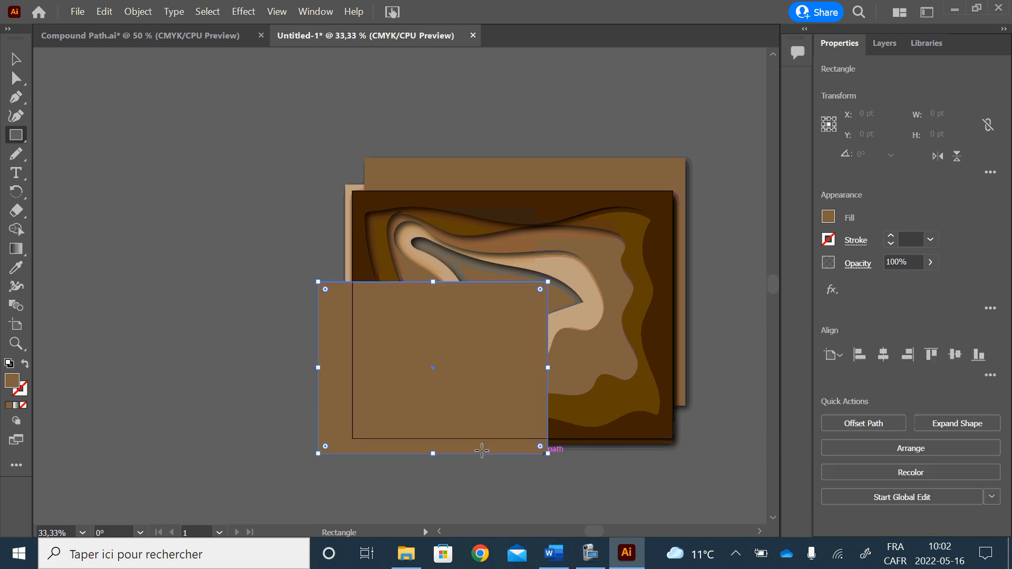
{"action": "left_click_drag", "start_coordinate": [318, 366], "coordinate": [352, 367]}
{"action": "key", "text": "ctrl+z"}
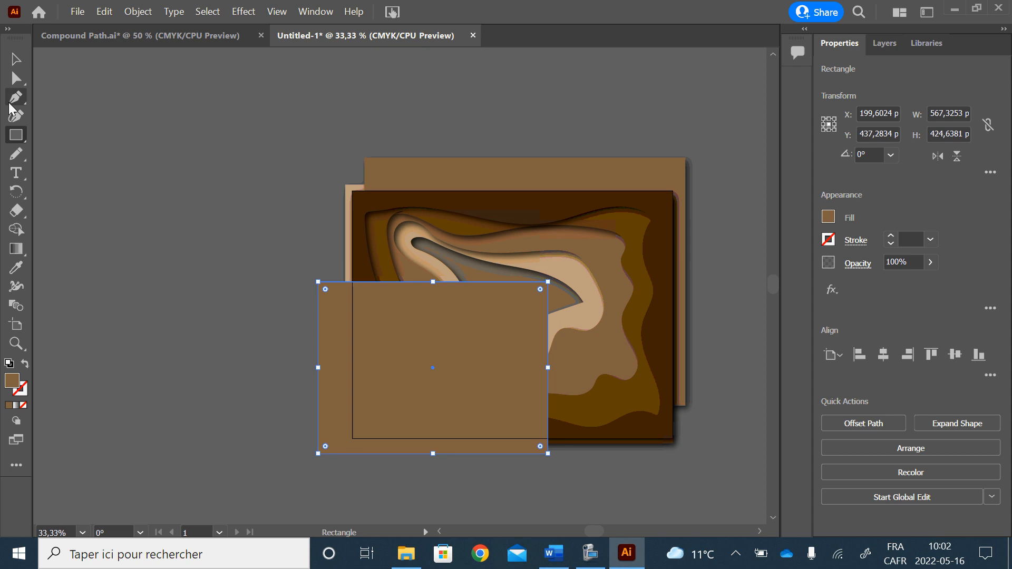
{"action": "left_click", "coordinate": [18, 66]}
{"action": "left_click_drag", "start_coordinate": [318, 367], "coordinate": [352, 368]}
{"action": "left_click_drag", "start_coordinate": [450, 453], "coordinate": [452, 439]}
- Select all the artwork and make a clipping mask from the new rectangle on top
{"action": "left_click", "coordinate": [669, 235]}
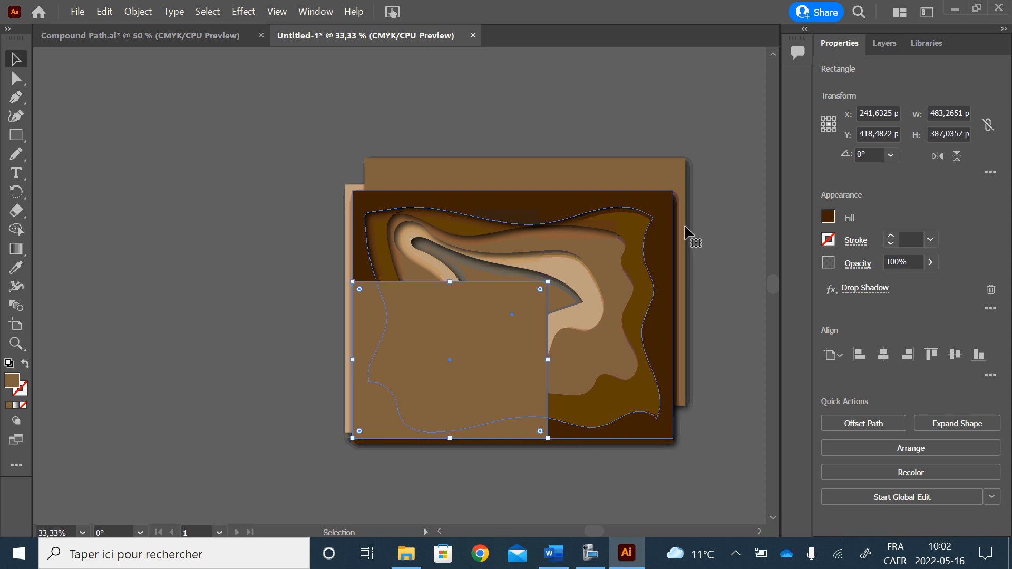
{"action": "key", "text": "ctrl+a"}
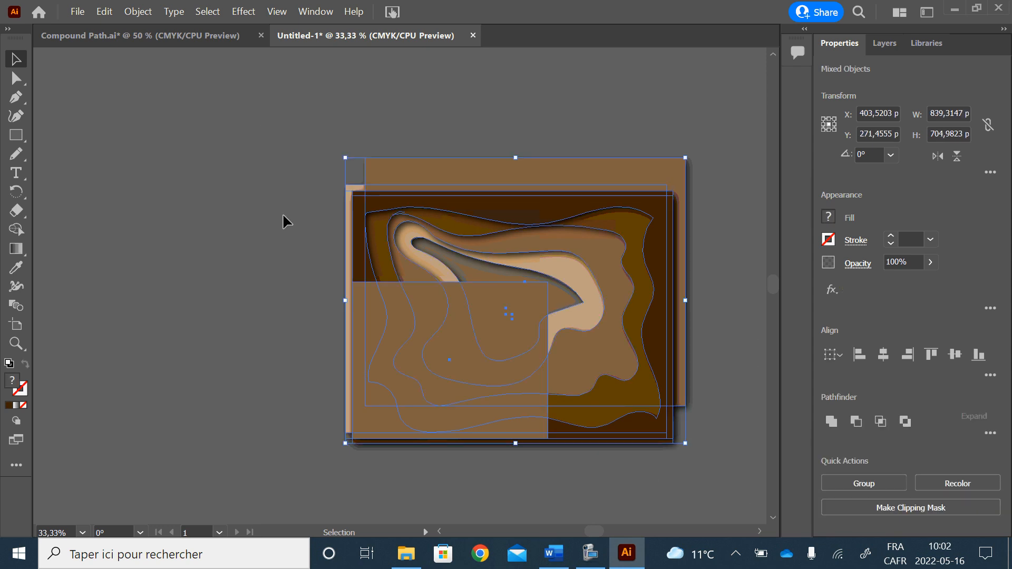
{"action": "left_click", "coordinate": [150, 11]}
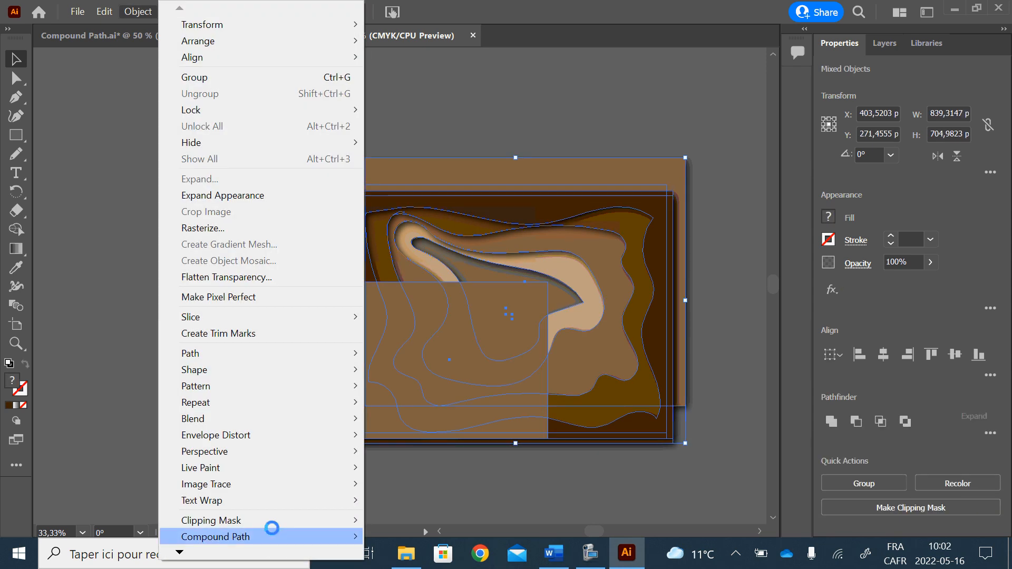
{"action": "mouse_move", "coordinate": [276, 524]}
{"action": "left_click", "coordinate": [399, 522]}
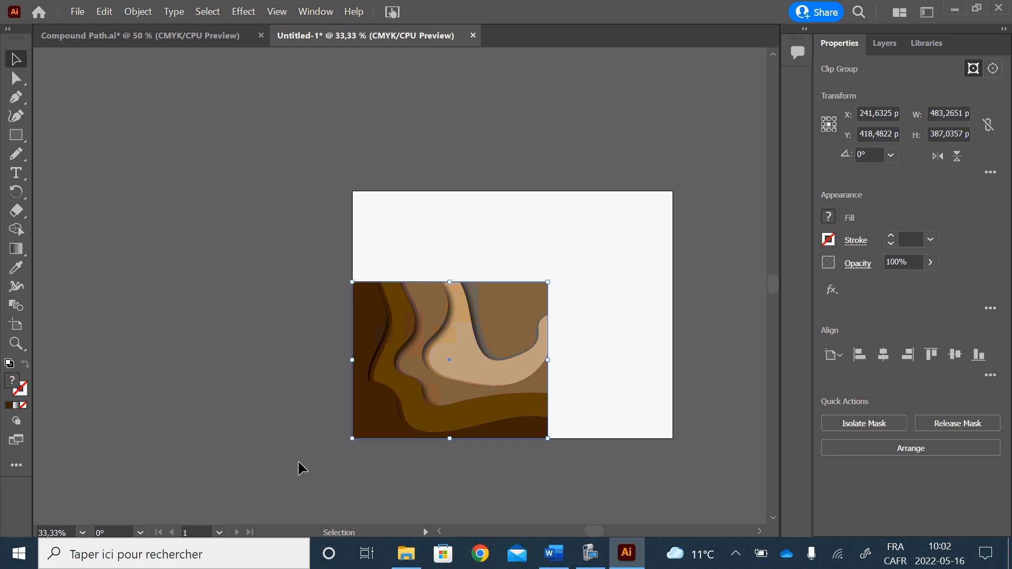
- Enlarge the clipped artwork from its upper-right corner until it fills the artboard, and deselect it
{"action": "left_click", "coordinate": [547, 279]}
{"action": "left_click", "coordinate": [493, 353]}
{"action": "left_click_drag", "start_coordinate": [548, 281], "coordinate": [721, 219]}
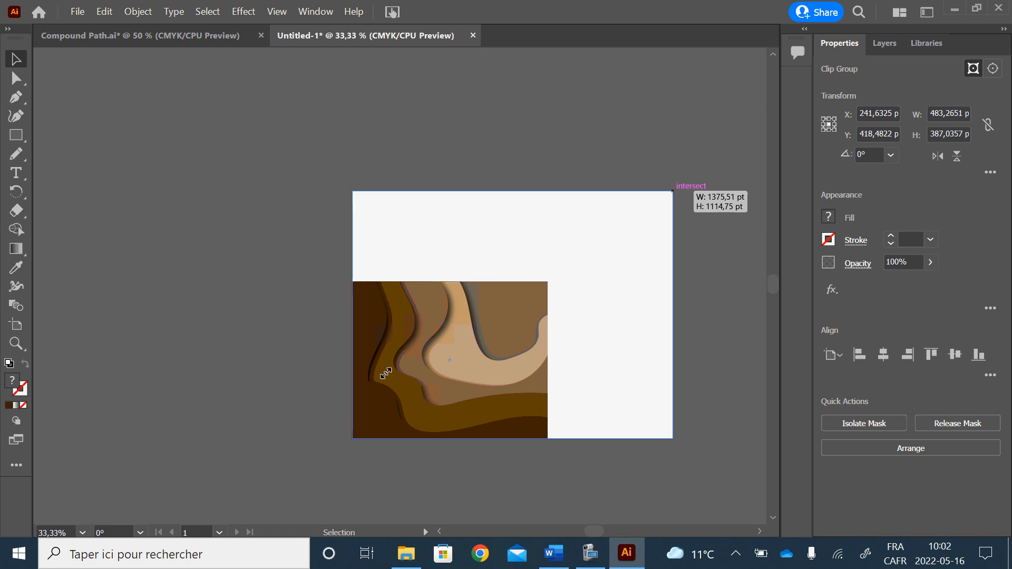
{"action": "left_click", "coordinate": [723, 408]}
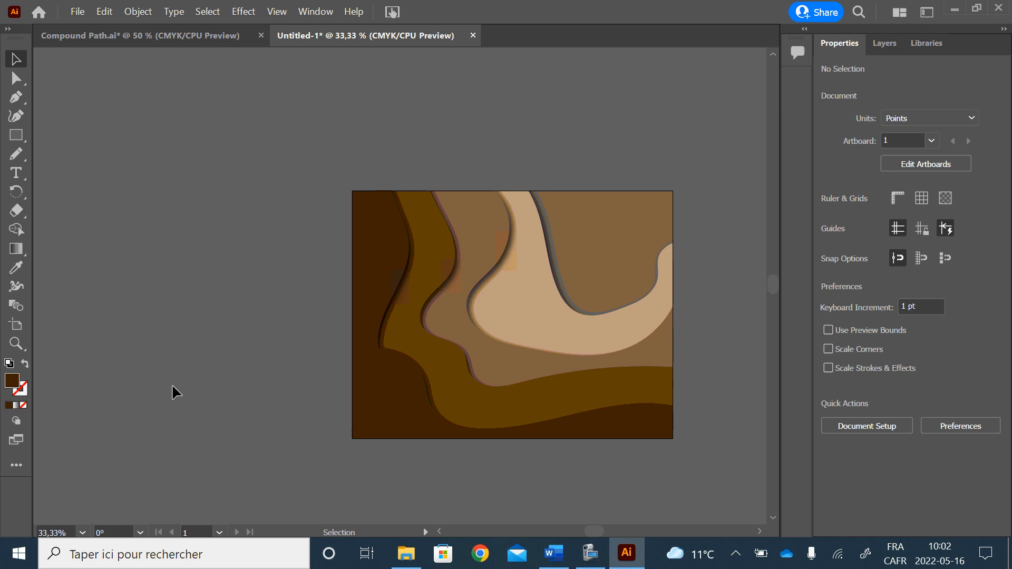
{"action": "left_click", "coordinate": [589, 558]}
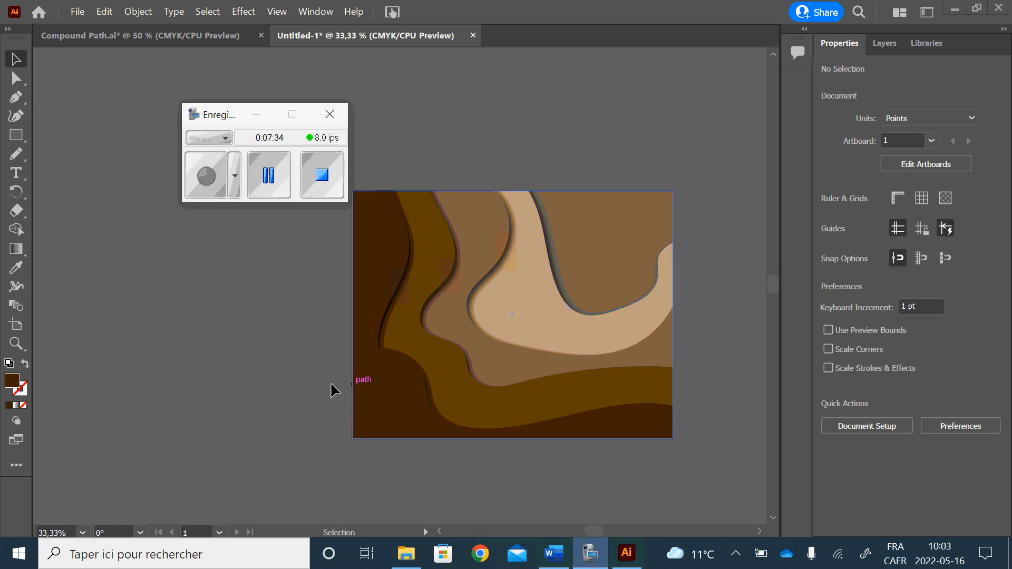